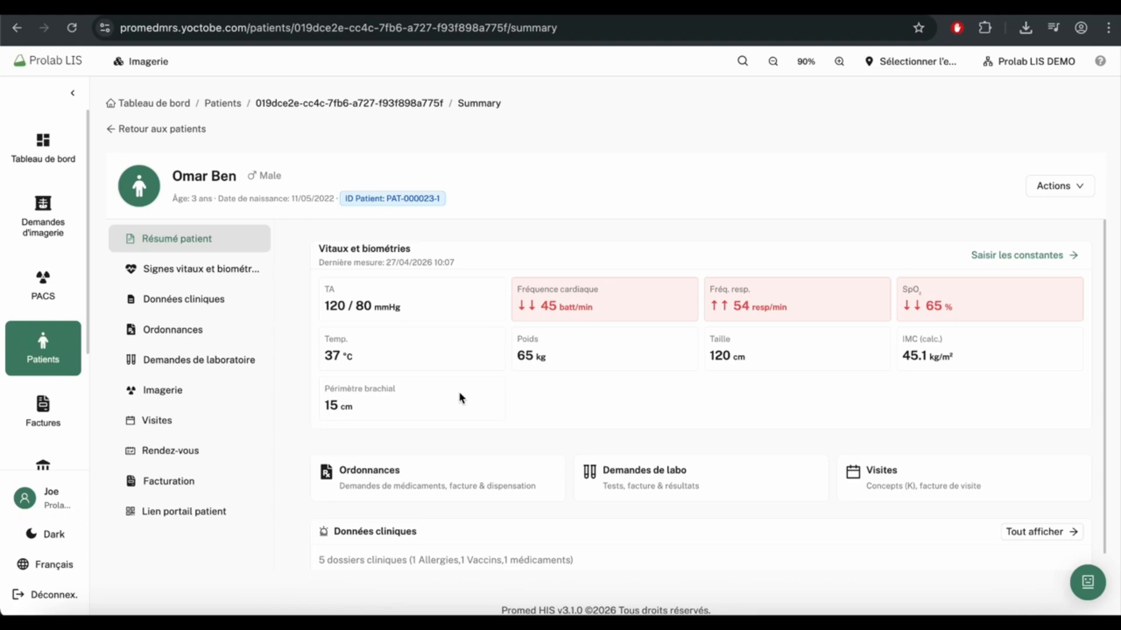
Step: Switch the working module to Imagerie and check the list of available modules
{"action": "left_click", "coordinate": [143, 61]}
{"action": "left_click", "coordinate": [180, 193]}
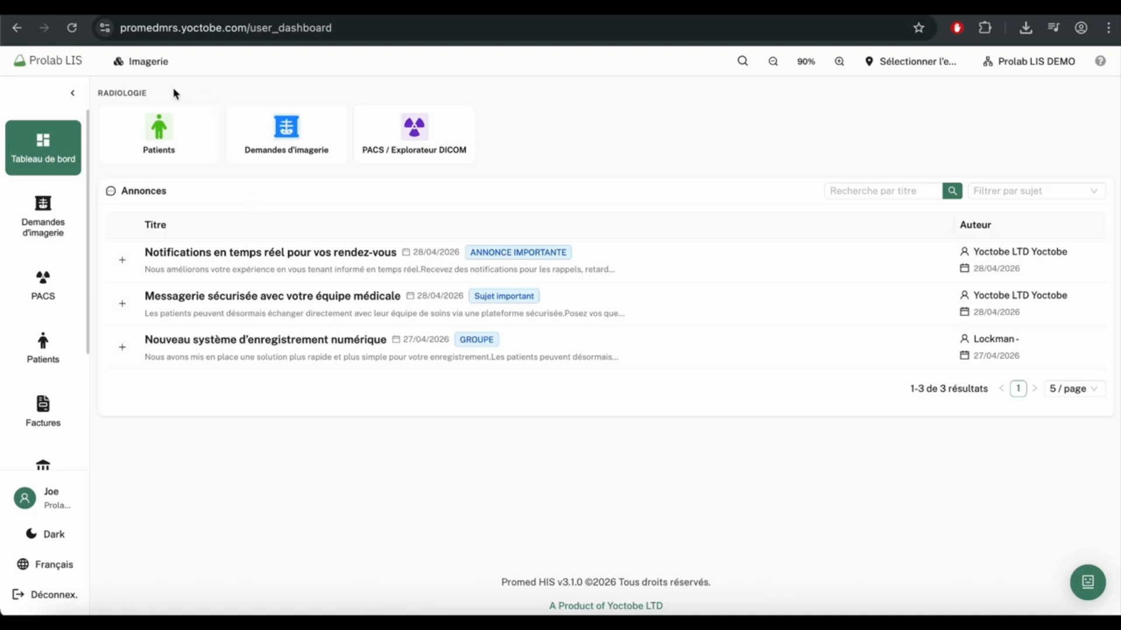
{"action": "left_click", "coordinate": [140, 62]}
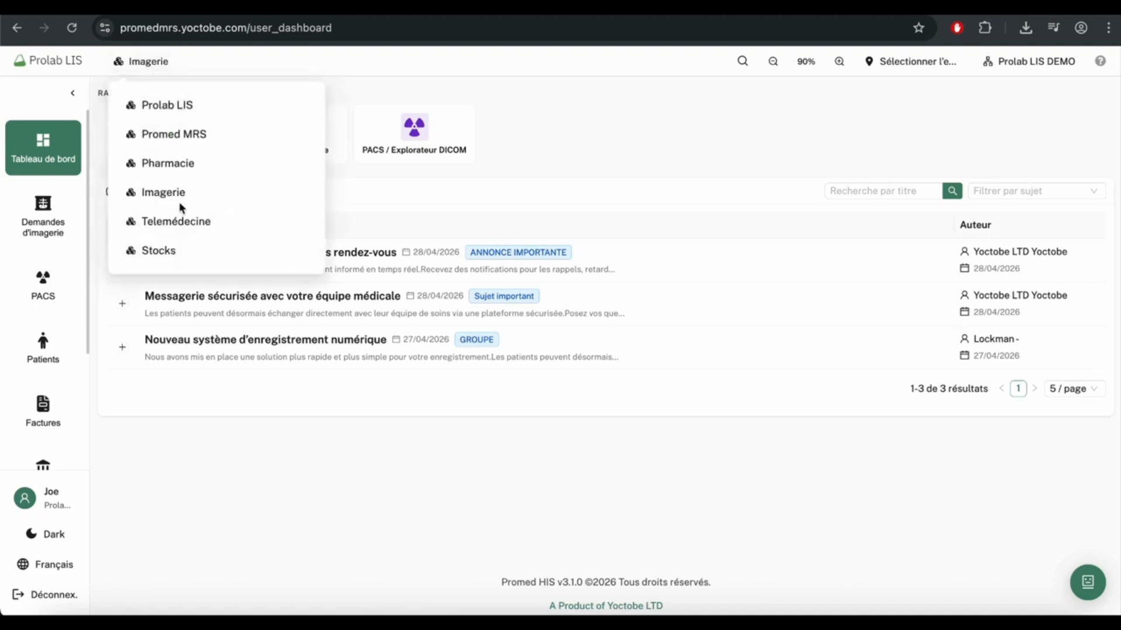
{"action": "left_click", "coordinate": [394, 180]}
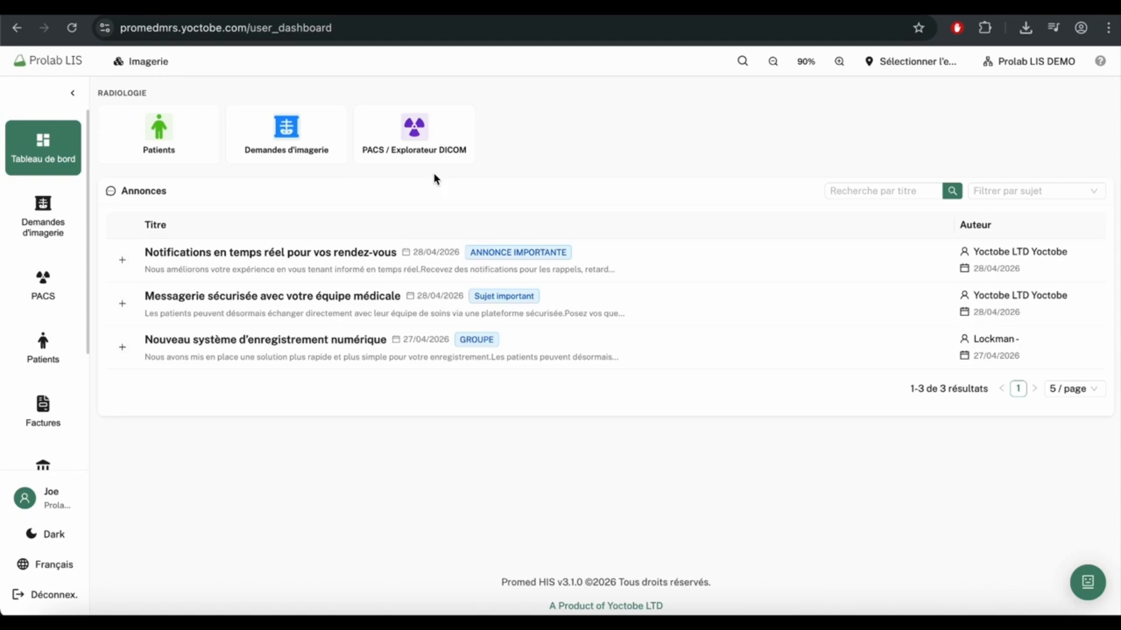
Step: Look at the Radiology dashboard cards in the control panel's layout management settings (Gestion de la mise en page)
{"action": "scroll", "coordinate": [43, 245], "scroll_direction": "down", "scroll_amount": 3}
{"action": "left_click", "coordinate": [50, 382]}
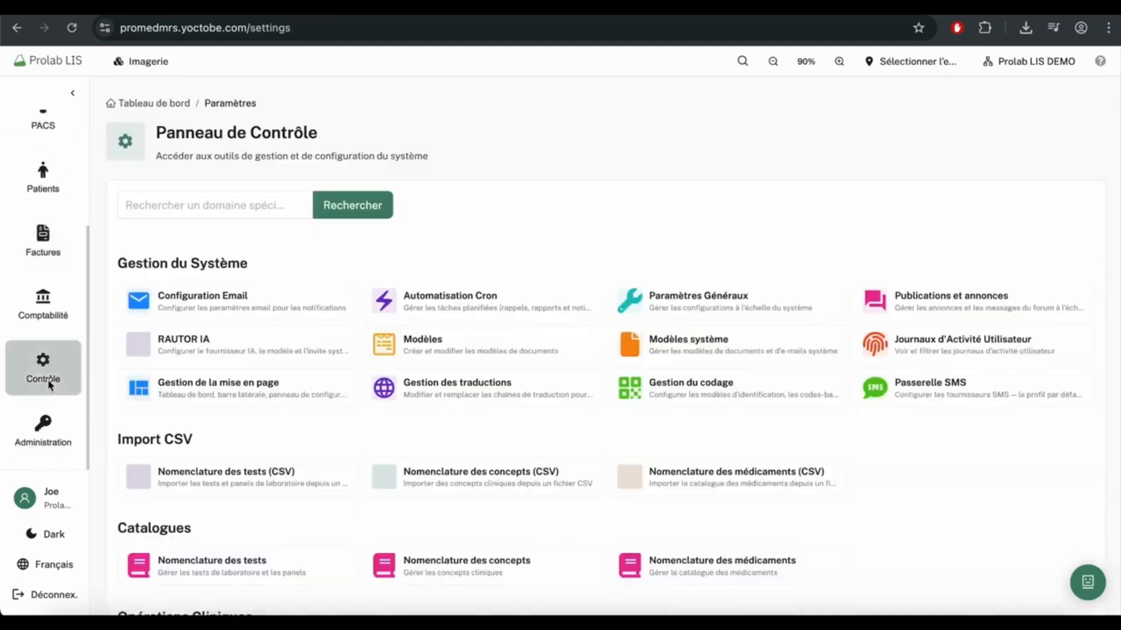
{"action": "left_click", "coordinate": [237, 401]}
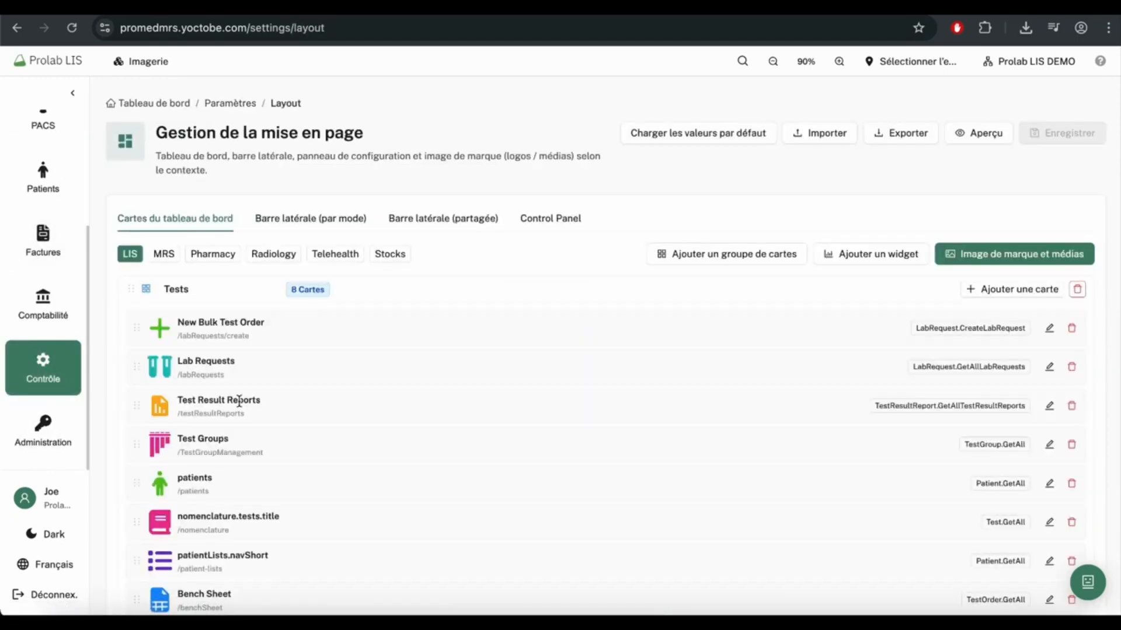
{"action": "left_click", "coordinate": [273, 255]}
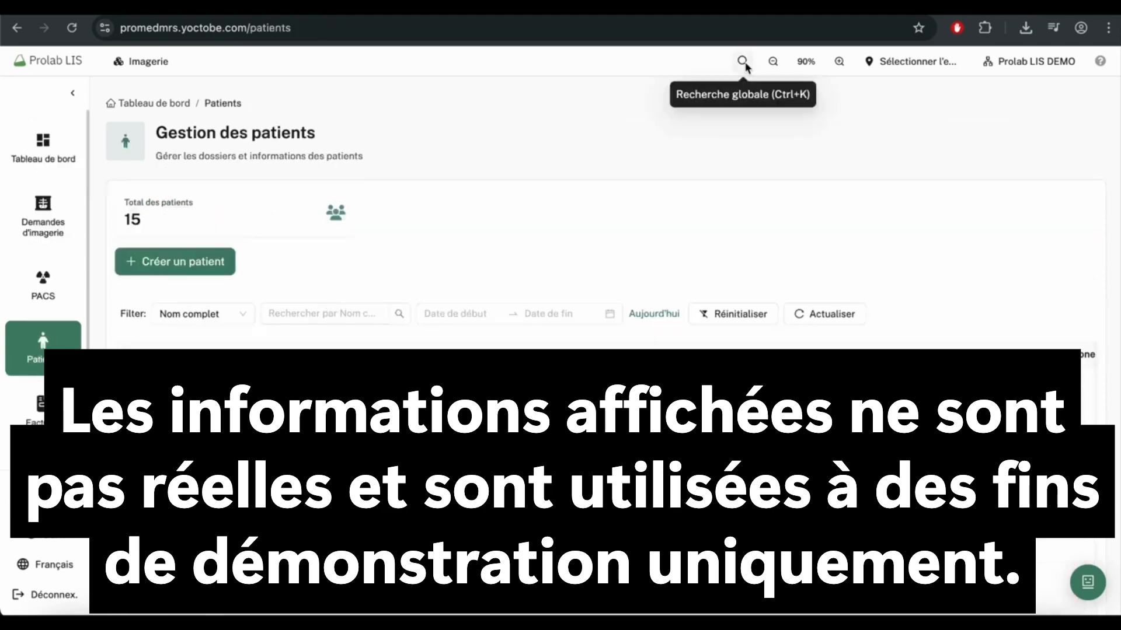
Step: Find the patient by first name with the global search and open the imaging requests in their record
{"action": "left_click", "coordinate": [744, 62]}
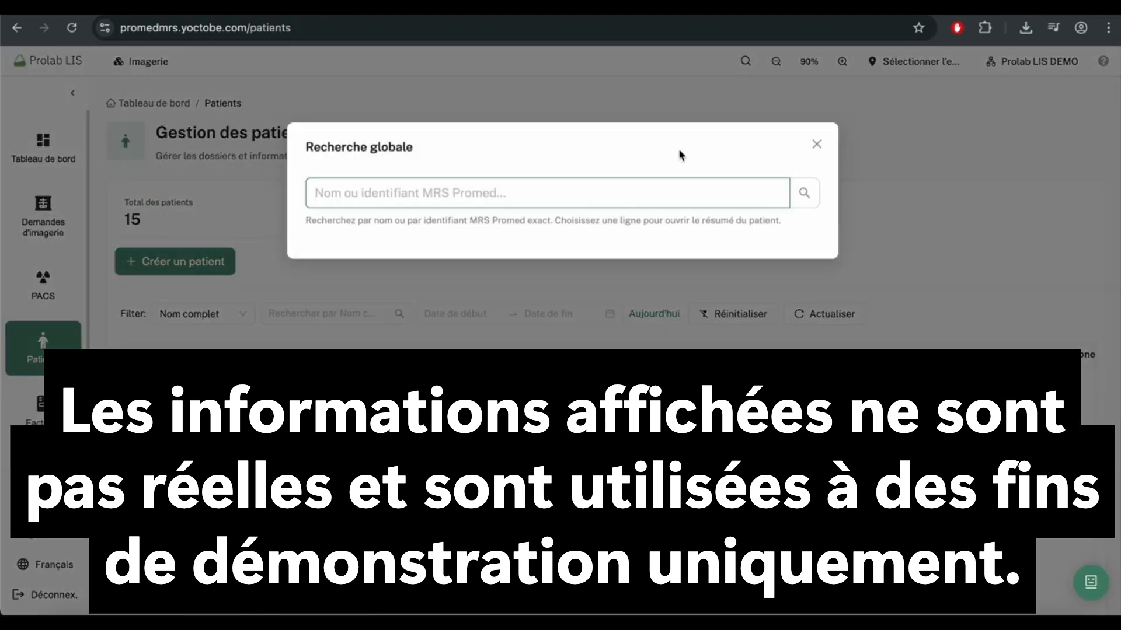
{"action": "type", "text": "omar"}
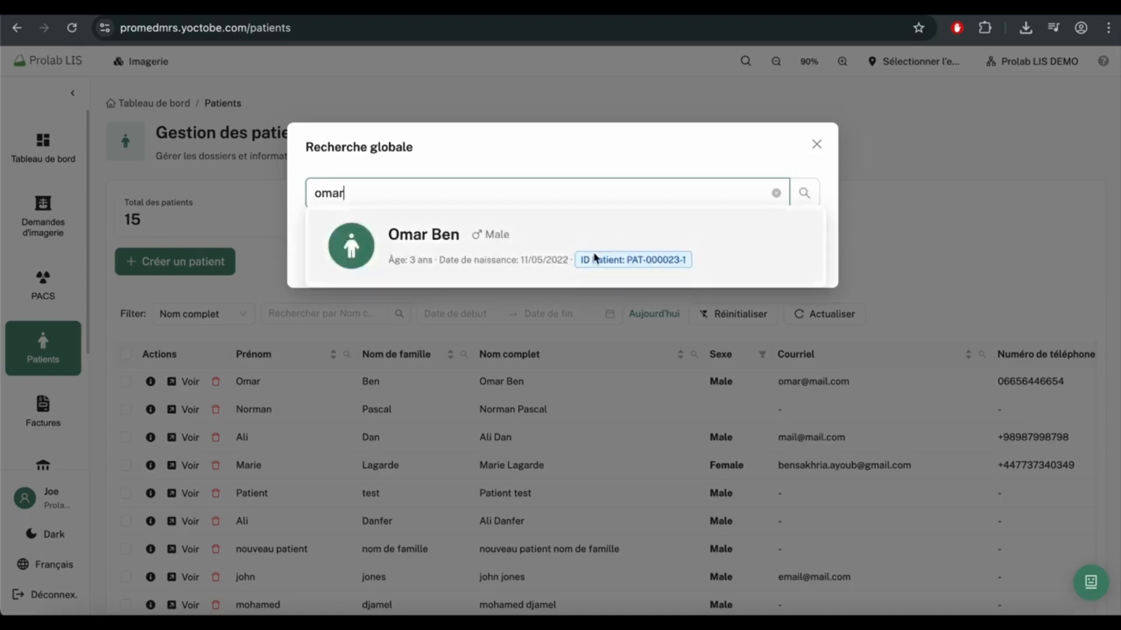
{"action": "left_click", "coordinate": [594, 258]}
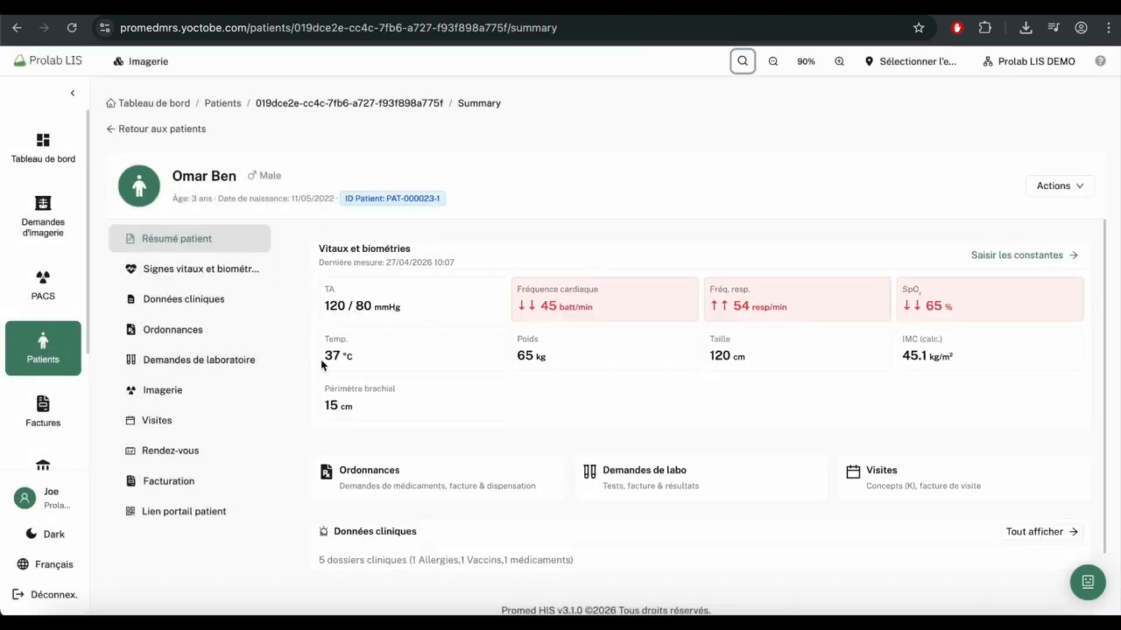
{"action": "left_click", "coordinate": [219, 396]}
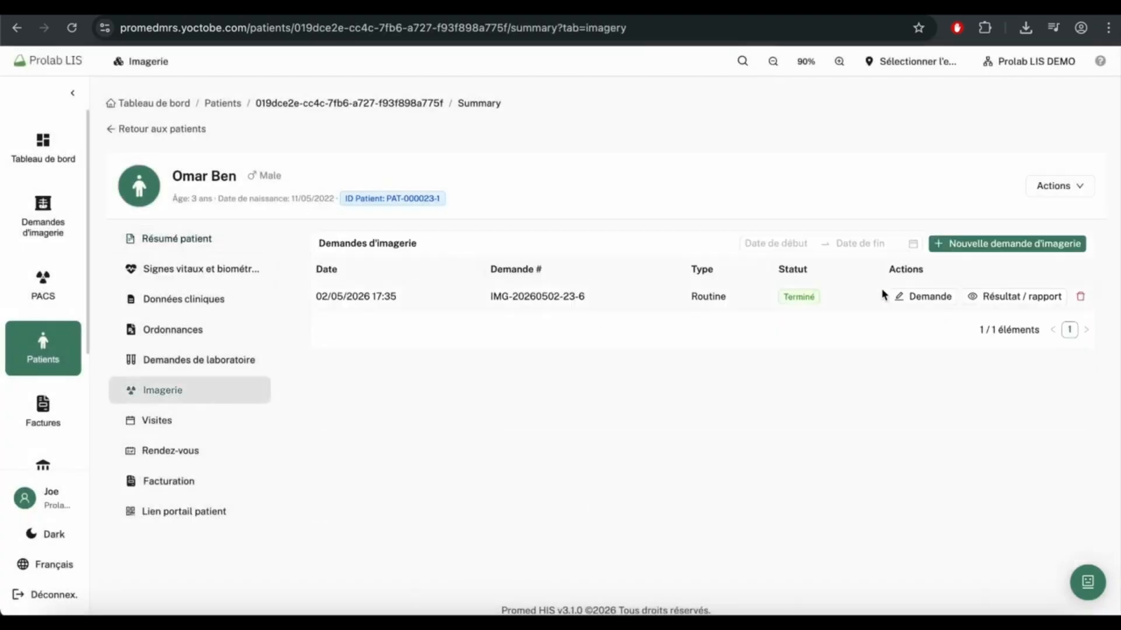
Step: Create a new Routine imaging request from the patient's record, assigning the required practitioner and keeping the status En attente
{"action": "left_click", "coordinate": [991, 253]}
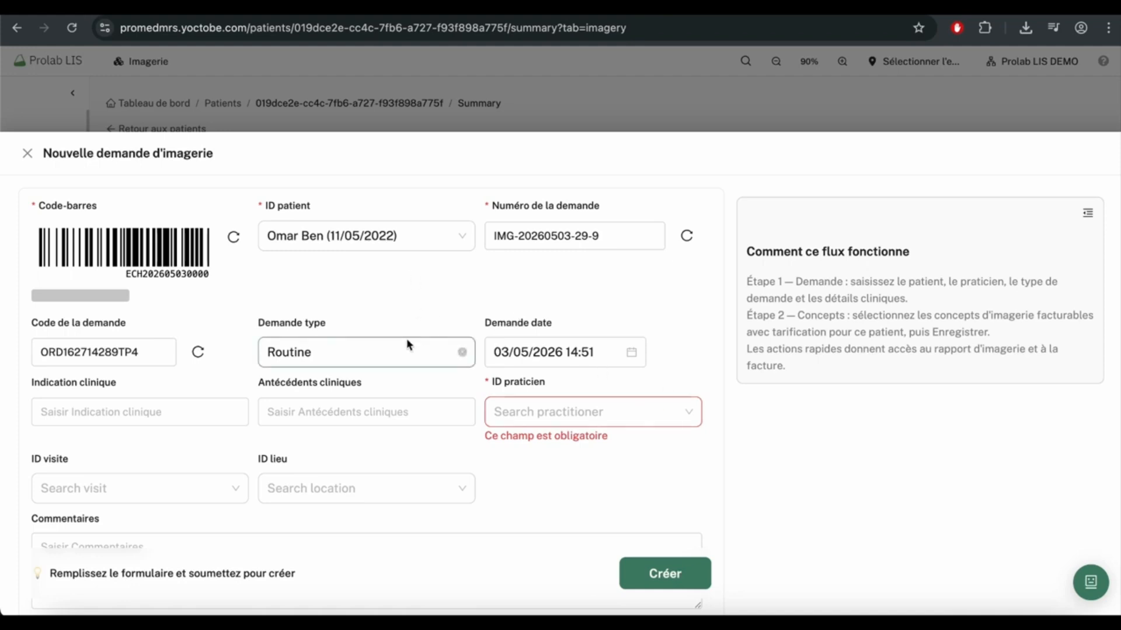
{"action": "mouse_move", "coordinate": [140, 287]}
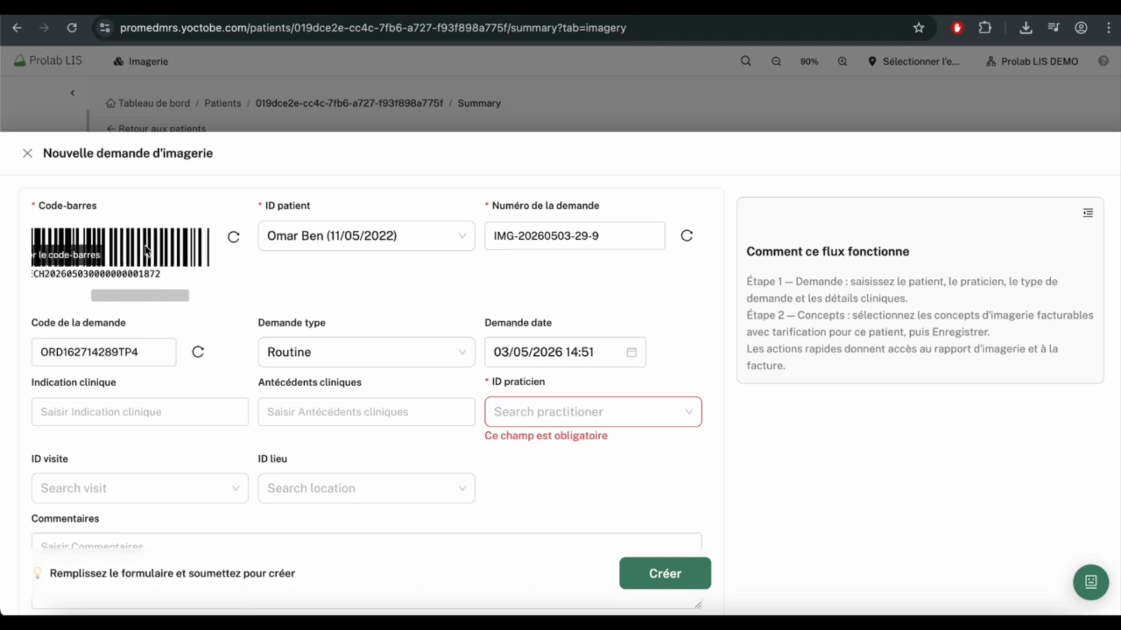
{"action": "left_click", "coordinate": [560, 420]}
{"action": "left_click", "coordinate": [558, 446]}
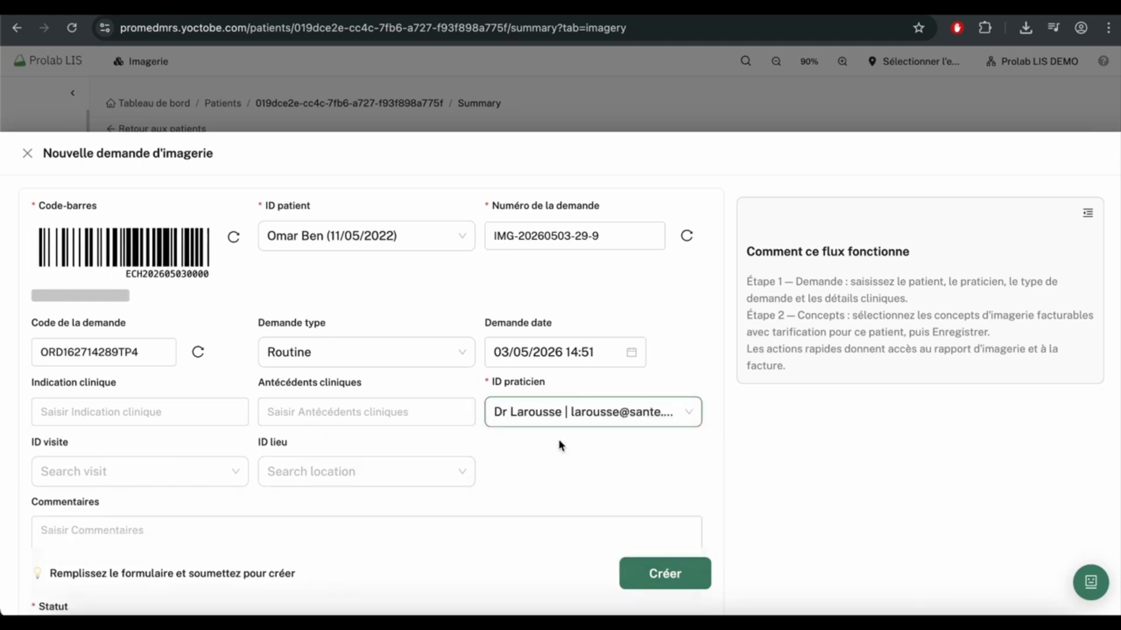
{"action": "scroll", "coordinate": [558, 445], "scroll_direction": "down", "scroll_amount": 3}
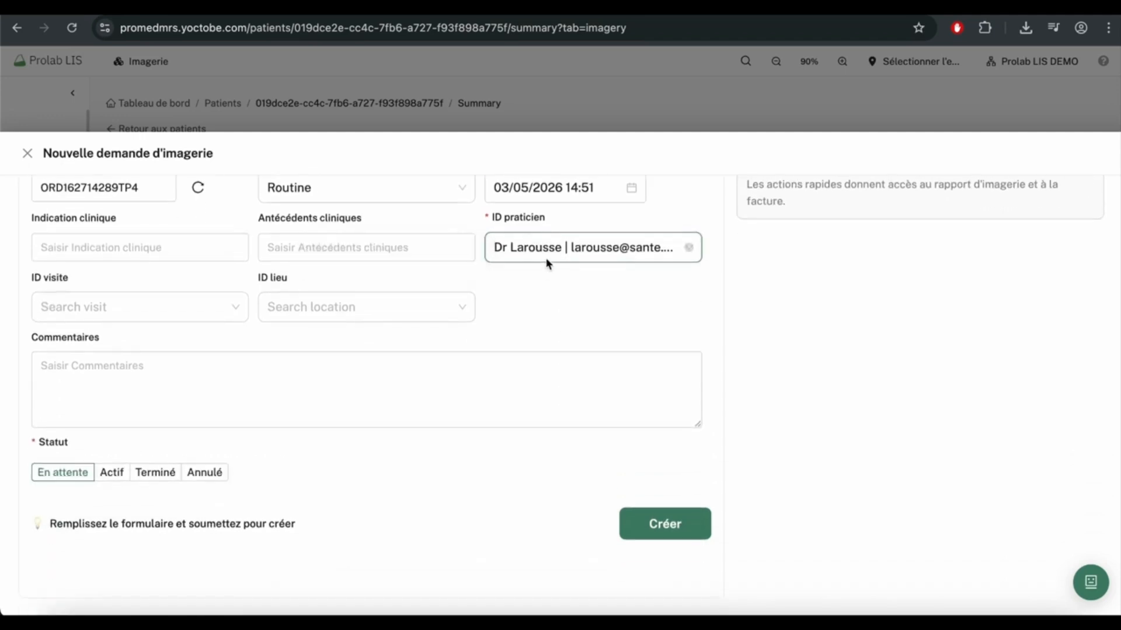
{"action": "scroll", "coordinate": [521, 469], "scroll_direction": "up", "scroll_amount": 1}
{"action": "scroll", "coordinate": [521, 469], "scroll_direction": "down", "scroll_amount": 1}
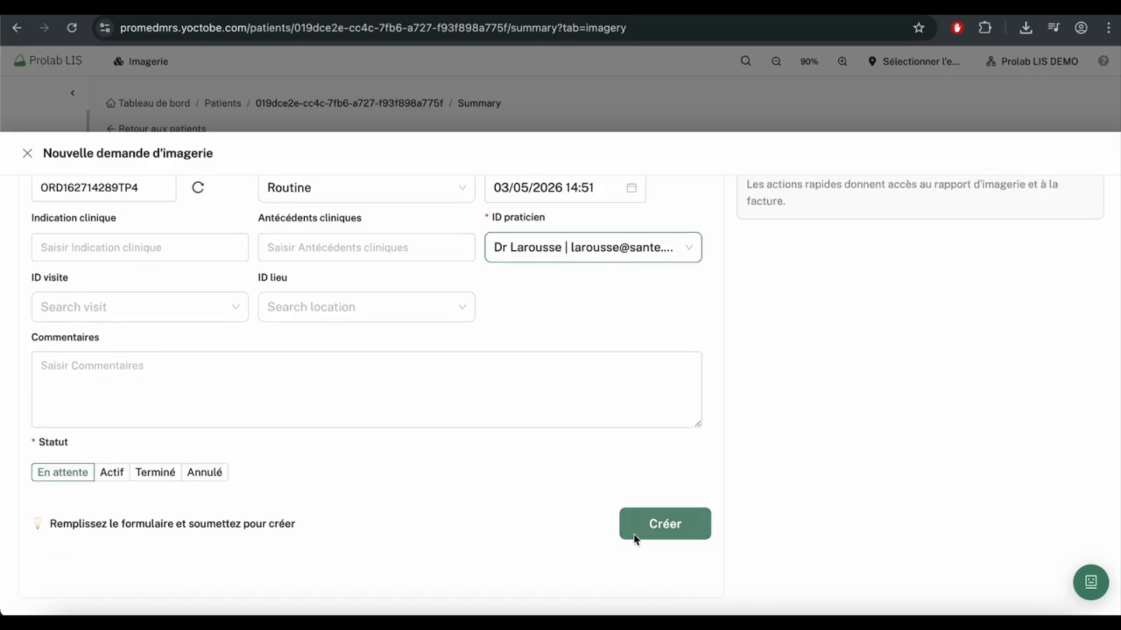
{"action": "scroll", "coordinate": [621, 473], "scroll_direction": "up", "scroll_amount": 3}
{"action": "left_click", "coordinate": [663, 574]}
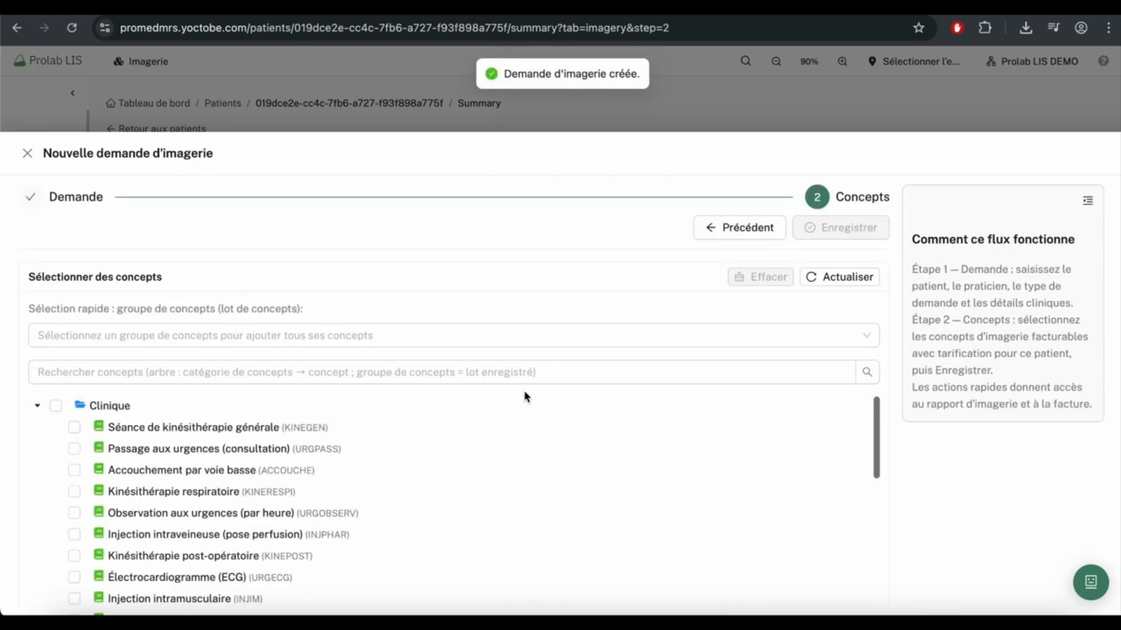
Step: Filter the concepts by "imag", select MRI and Radiographie pulmonaire, and save them to the request
{"action": "left_click", "coordinate": [390, 376]}
{"action": "type", "text": "ima"}
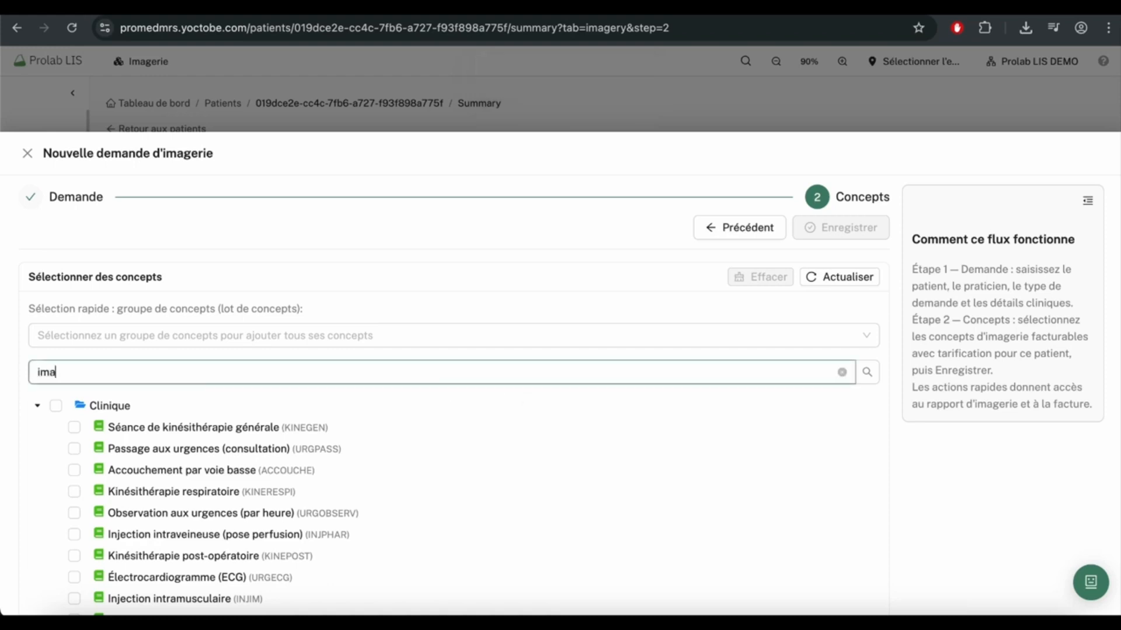
{"action": "type", "text": "g"}
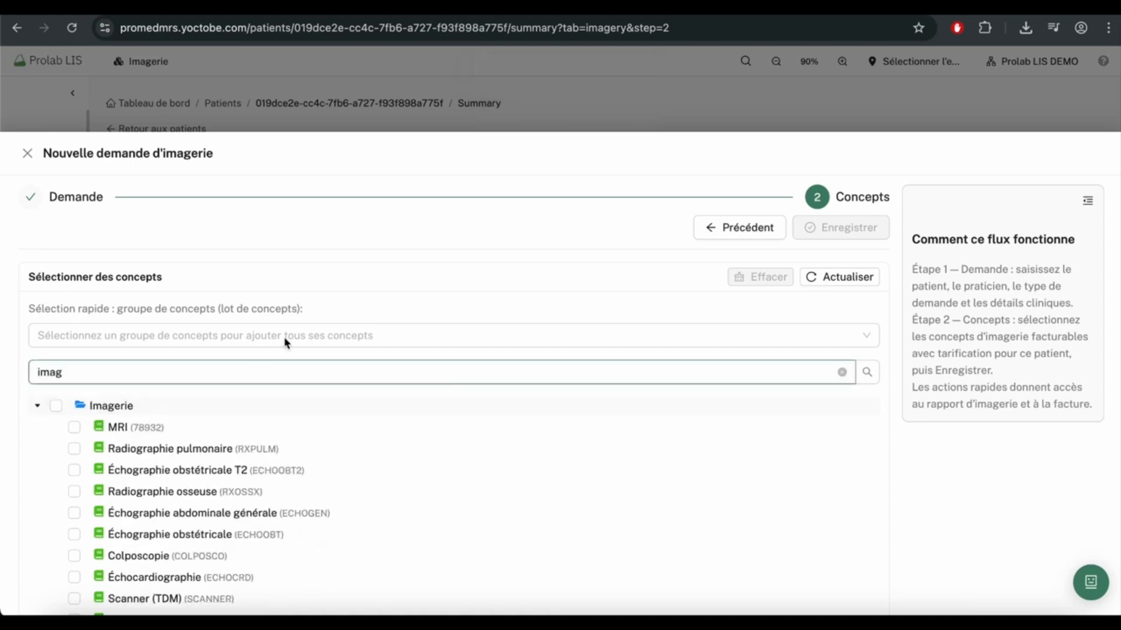
{"action": "scroll", "coordinate": [290, 275], "scroll_direction": "down", "scroll_amount": 1}
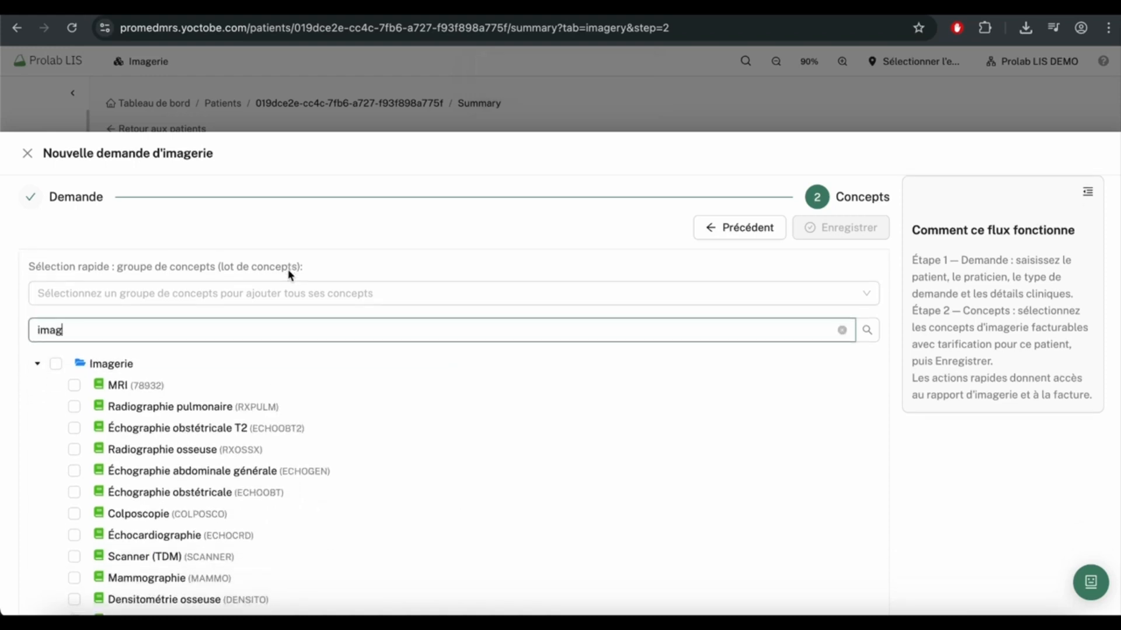
{"action": "left_click", "coordinate": [74, 385]}
{"action": "left_click", "coordinate": [74, 406]}
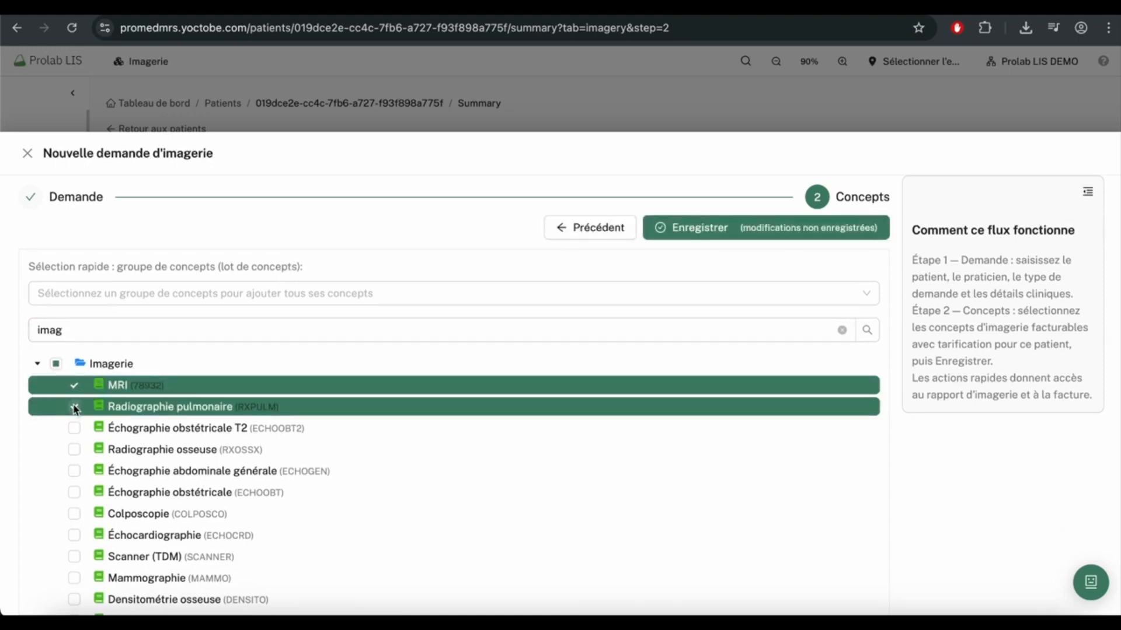
{"action": "left_click", "coordinate": [741, 237]}
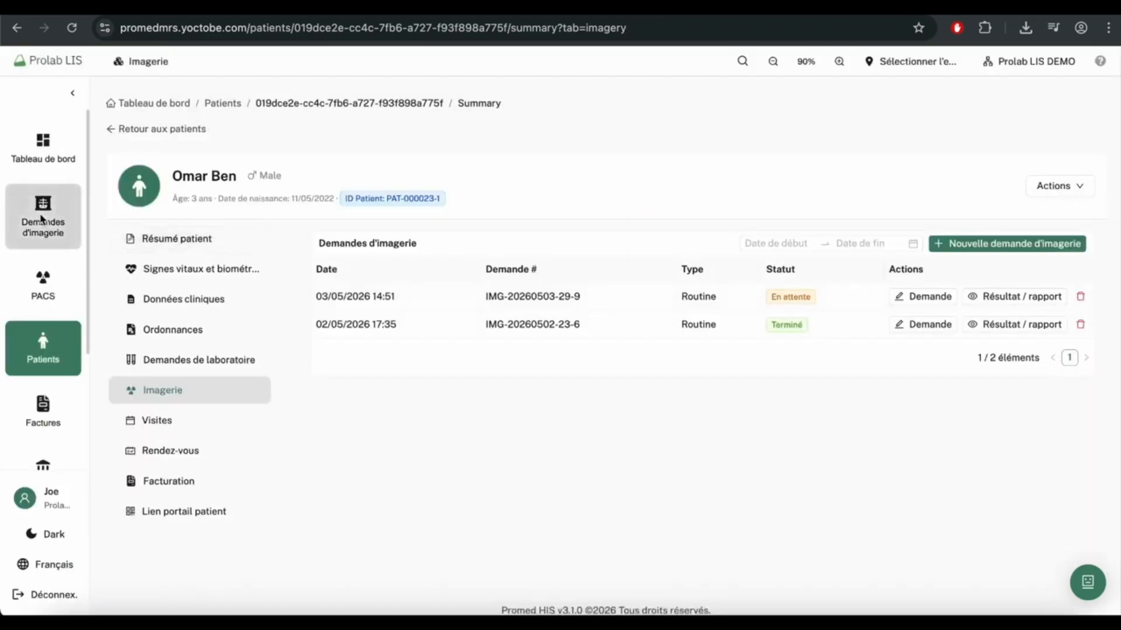
Step: Start another imaging request from the general imaging requests list and select the same patient
{"action": "left_click", "coordinate": [42, 217]}
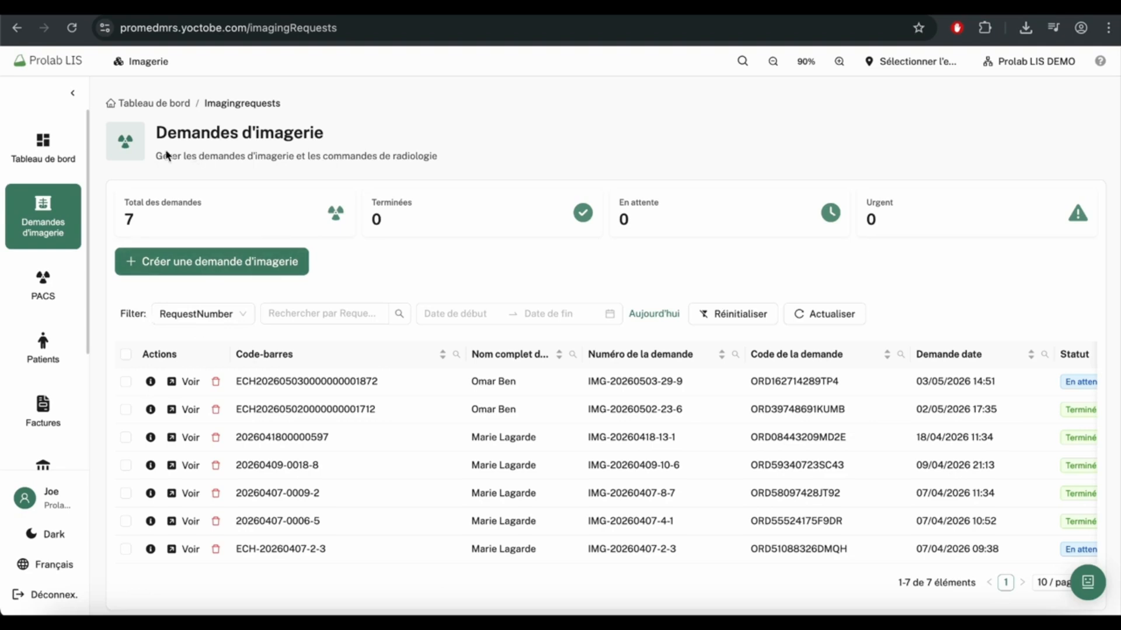
{"action": "left_click", "coordinate": [187, 261]}
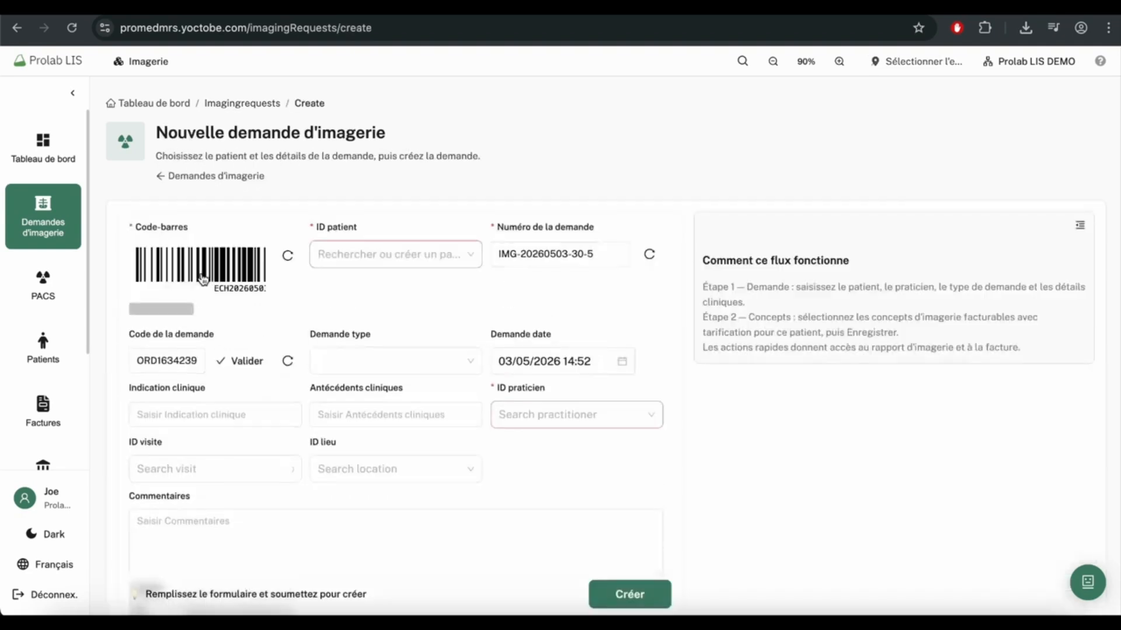
{"action": "left_click", "coordinate": [378, 248]}
{"action": "left_click", "coordinate": [373, 286]}
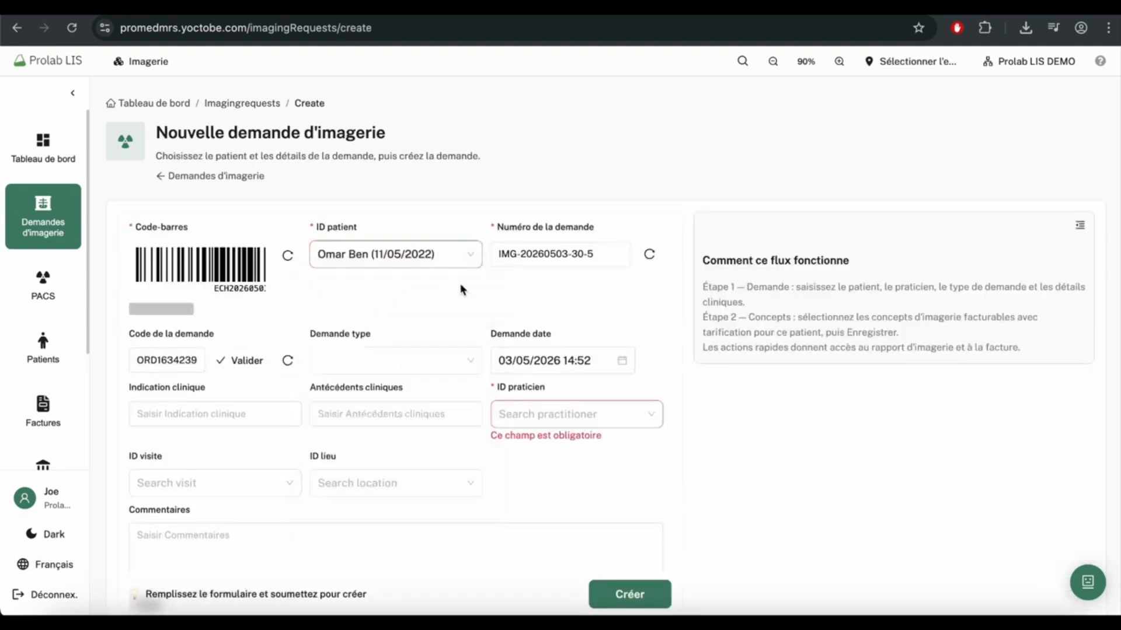
Step: Validate the request code, set the request type to Routine with the required practitioner, and create the request
{"action": "left_click", "coordinate": [250, 362]}
{"action": "left_click", "coordinate": [353, 361]}
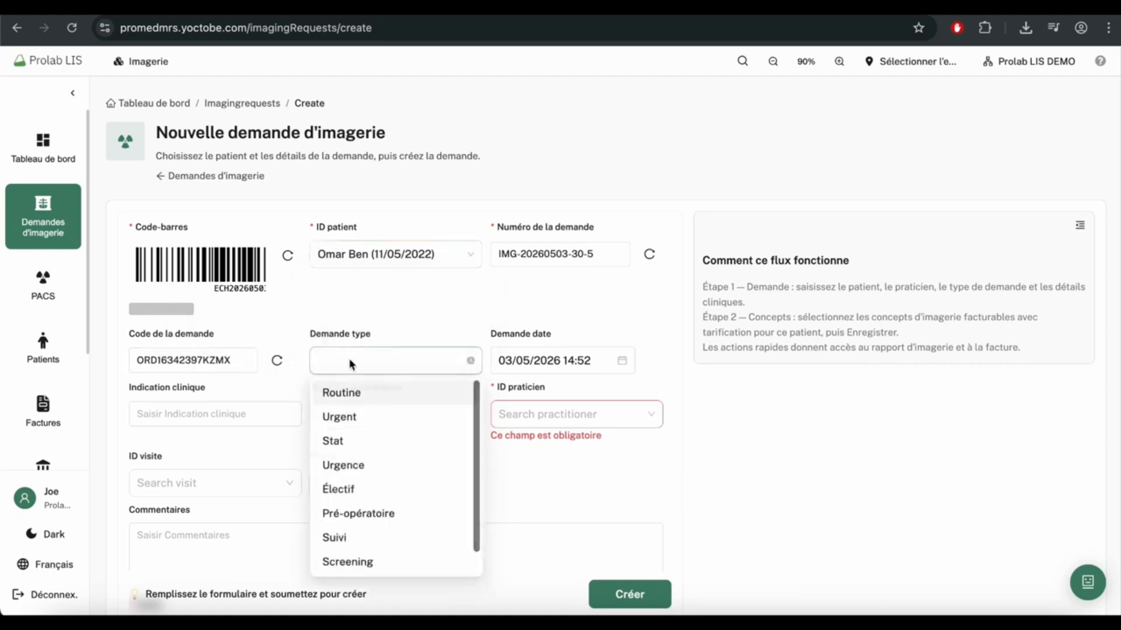
{"action": "left_click", "coordinate": [356, 392]}
{"action": "left_click", "coordinate": [517, 415]}
{"action": "left_click", "coordinate": [521, 446]}
{"action": "scroll", "coordinate": [529, 492], "scroll_direction": "down", "scroll_amount": 3}
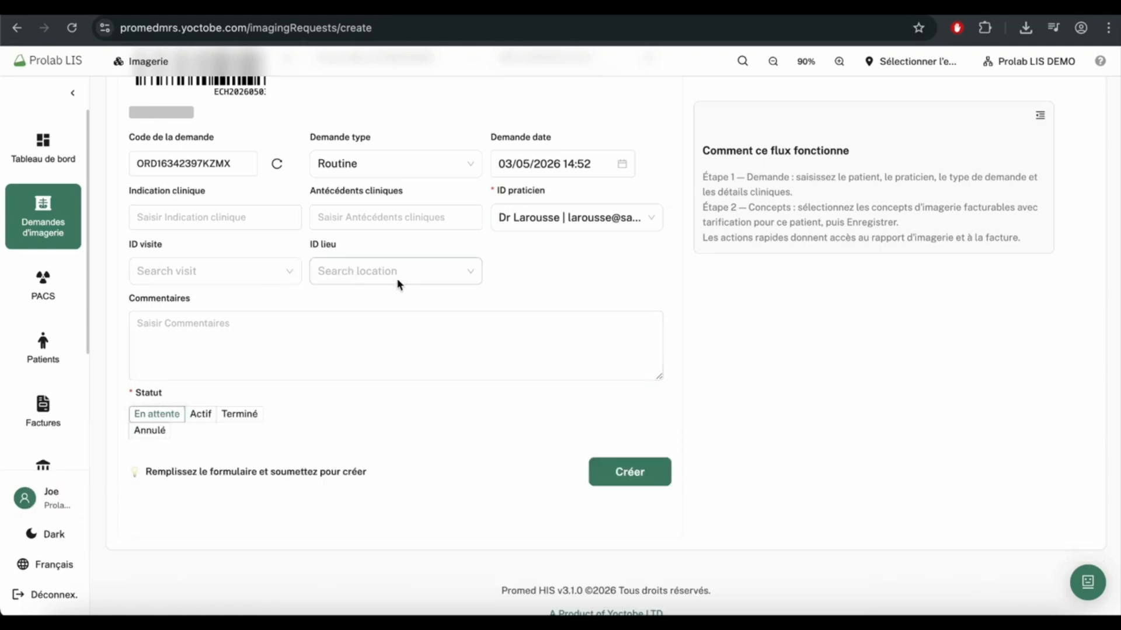
{"action": "left_click", "coordinate": [627, 471]}
Step: Filter the concepts by "imager", select MRI and Échographie obstétricale T2, and save them to the new request
{"action": "left_click", "coordinate": [310, 320]}
{"action": "type", "text": "imager"}
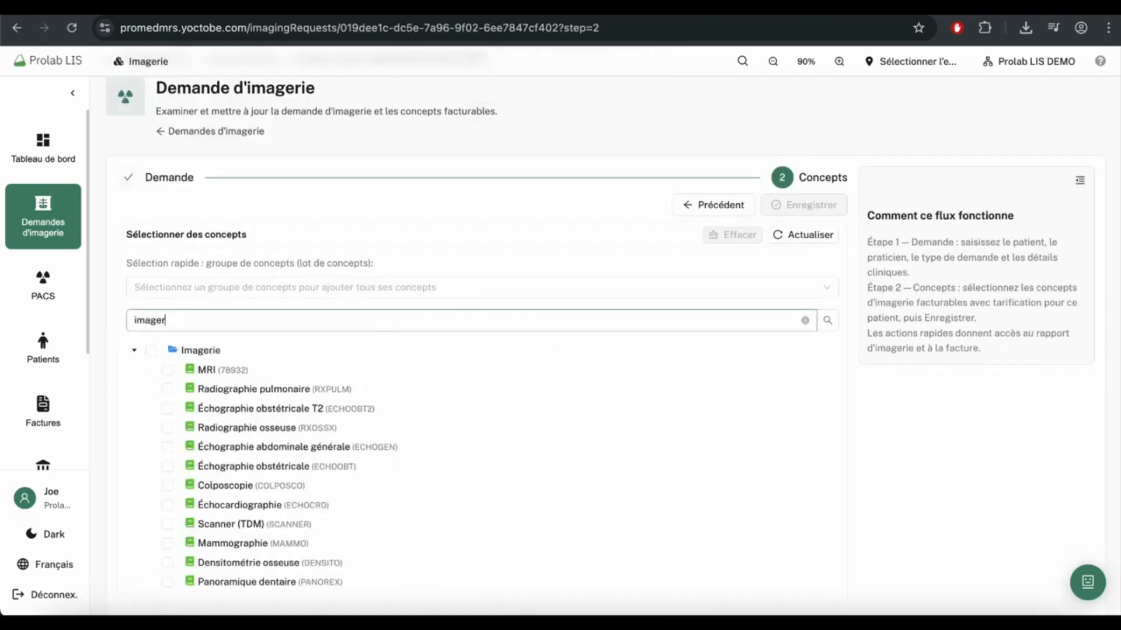
{"action": "left_click", "coordinate": [167, 370]}
{"action": "left_click", "coordinate": [168, 409]}
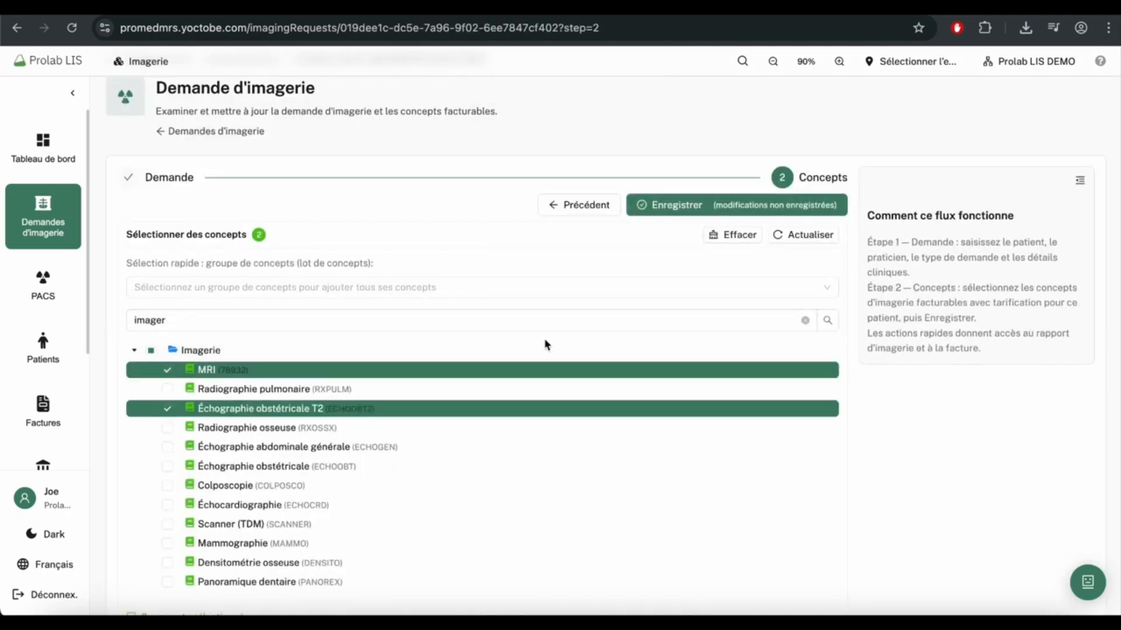
{"action": "left_click", "coordinate": [664, 207]}
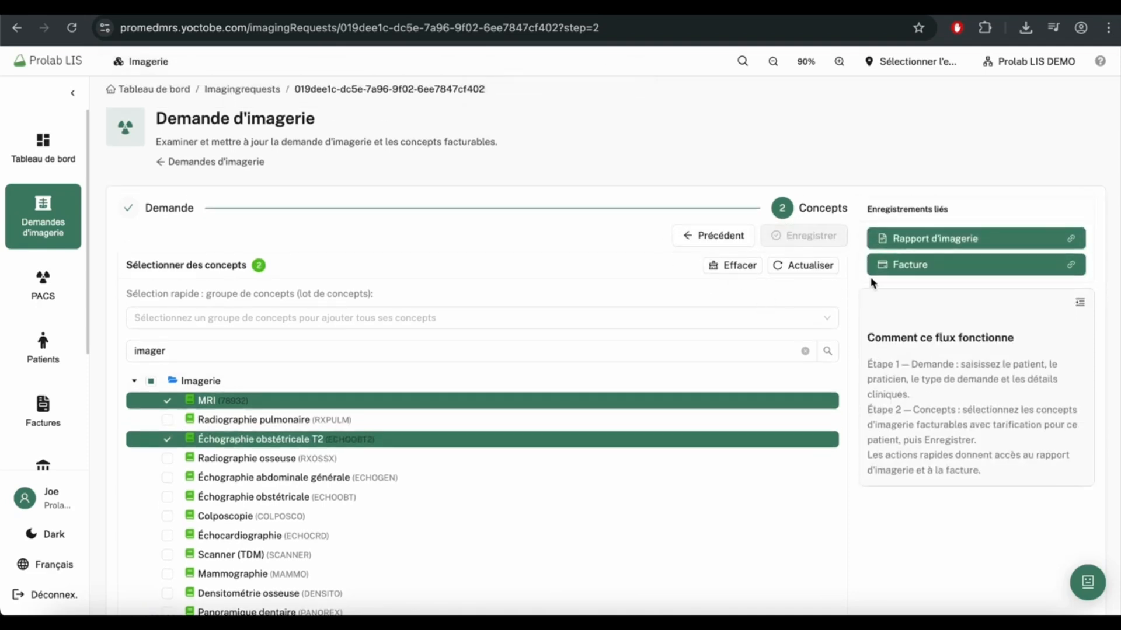
Step: Open the imaging report linked to the request and review its patient summary, imaging studies and report details
{"action": "left_click", "coordinate": [893, 239]}
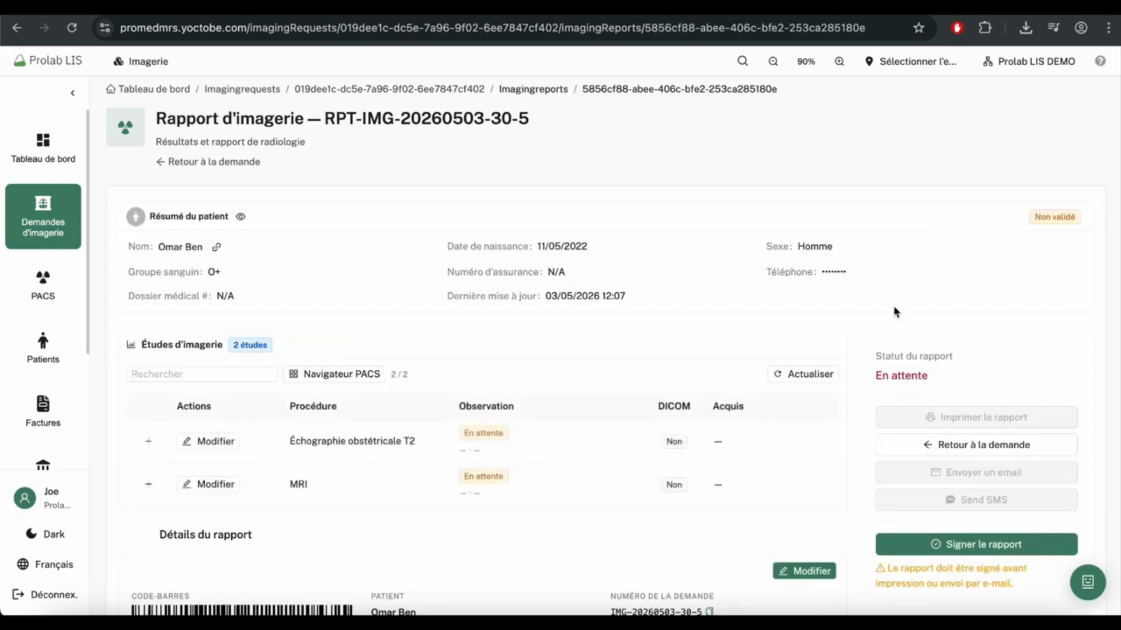
{"action": "scroll", "coordinate": [767, 338], "scroll_direction": "down", "scroll_amount": 2}
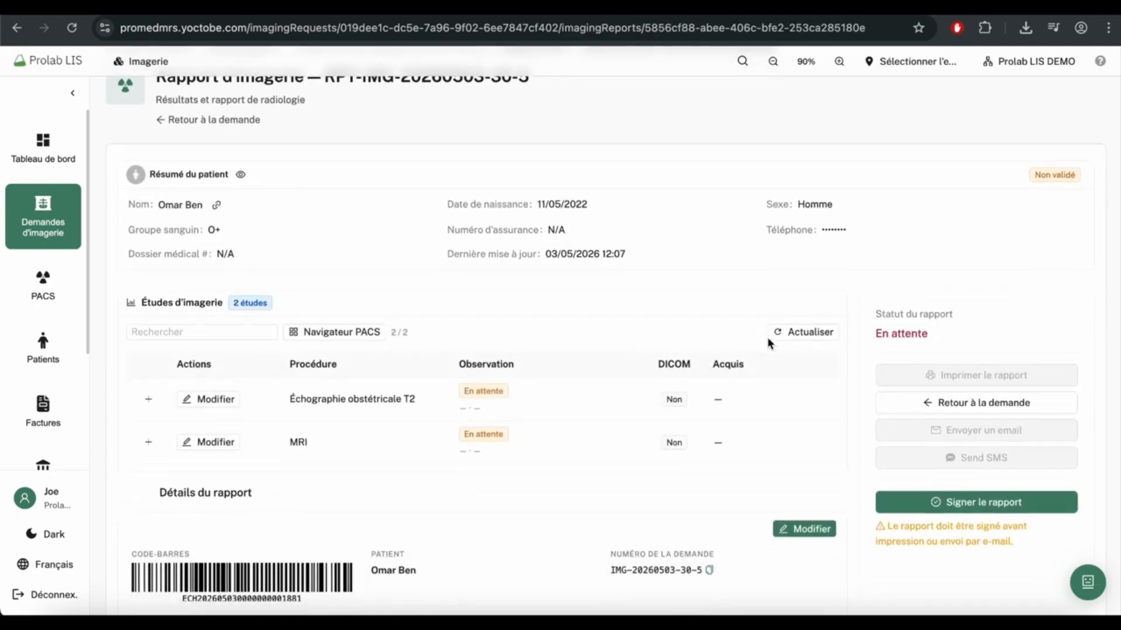
{"action": "scroll", "coordinate": [767, 338], "scroll_direction": "down", "scroll_amount": 5}
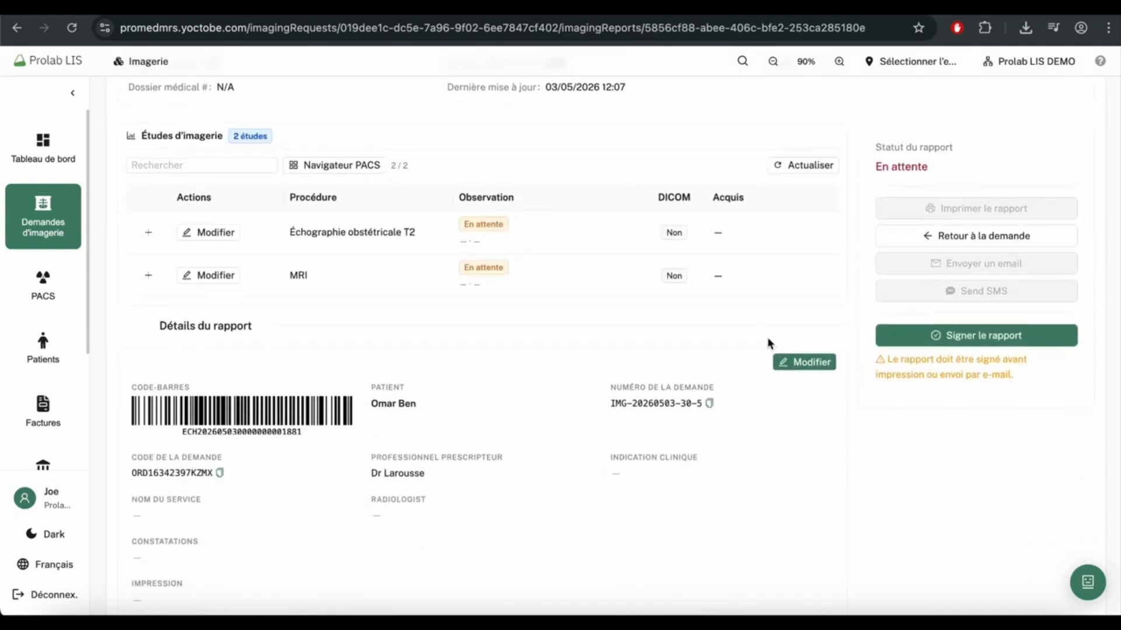
{"action": "scroll", "coordinate": [767, 338], "scroll_direction": "up", "scroll_amount": 7}
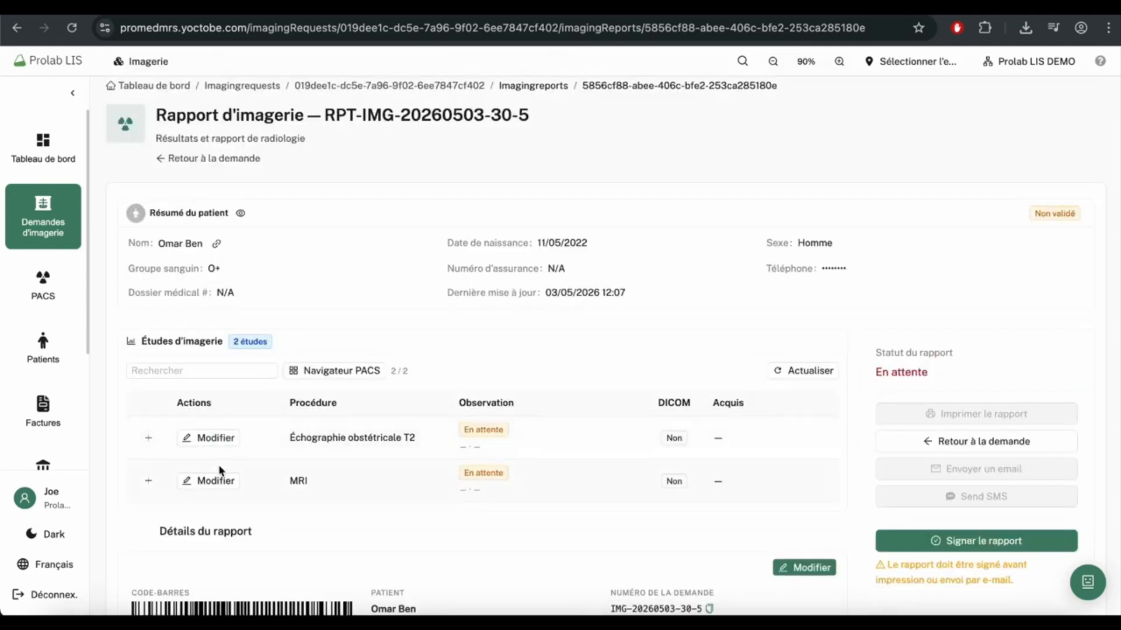
{"action": "scroll", "coordinate": [220, 468], "scroll_direction": "down", "scroll_amount": 3}
{"action": "scroll", "coordinate": [219, 464], "scroll_direction": "up", "scroll_amount": 3}
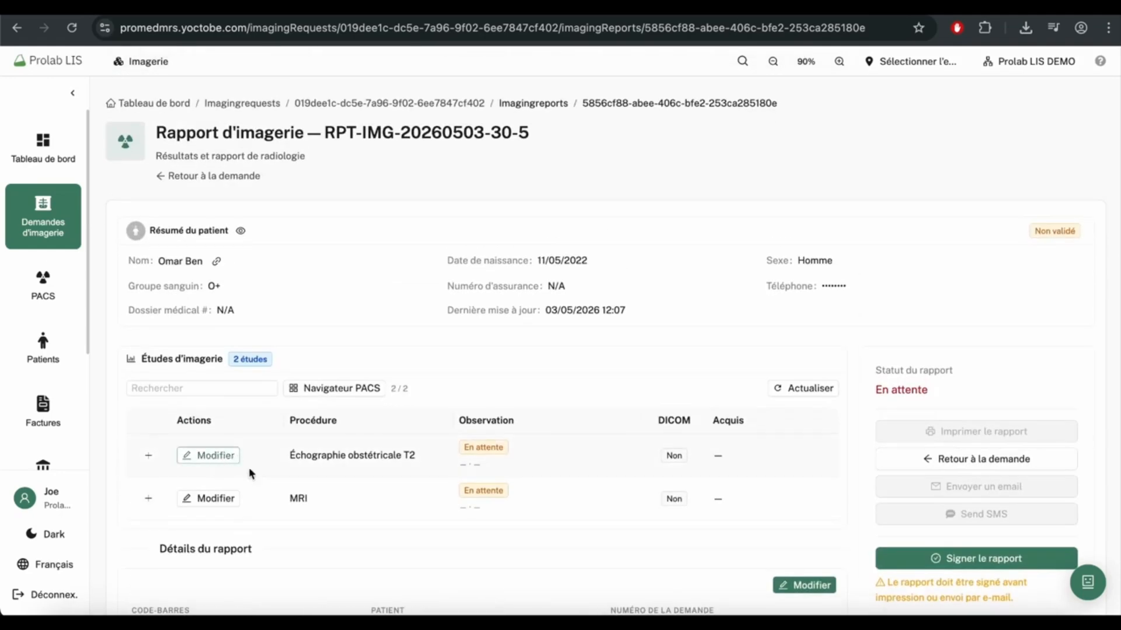
Step: Edit the Échographie obstétricale T2 study, enter "Notes" as both the technician notes and the quality problems, and save the study
{"action": "left_click", "coordinate": [209, 457]}
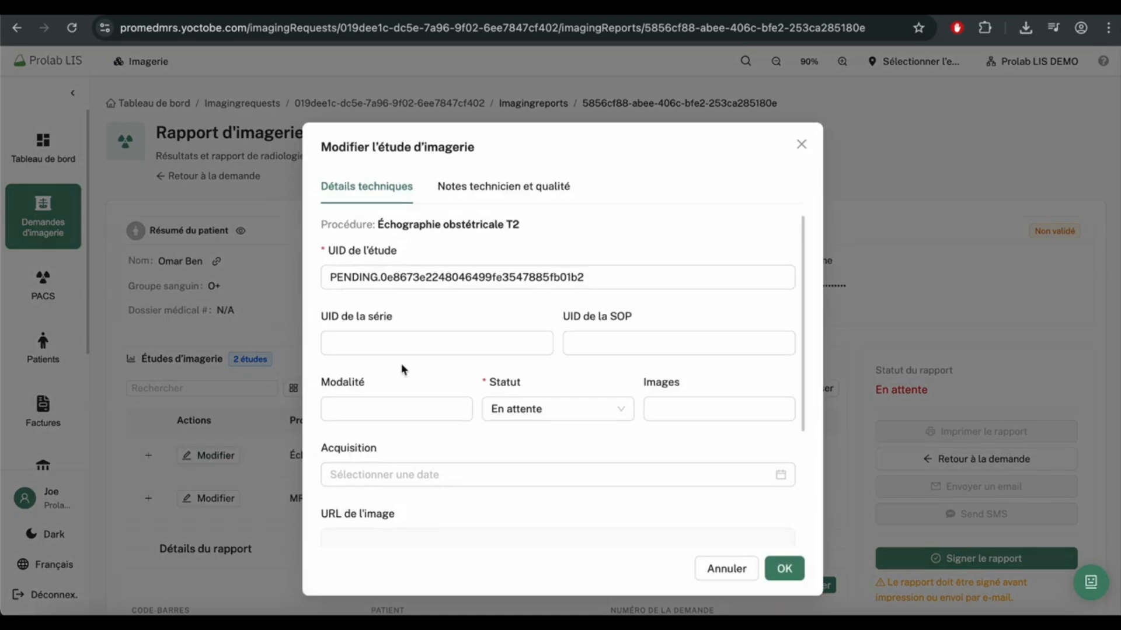
{"action": "scroll", "coordinate": [403, 364], "scroll_direction": "down", "scroll_amount": 3}
{"action": "scroll", "coordinate": [426, 343], "scroll_direction": "up", "scroll_amount": 3}
{"action": "left_click", "coordinate": [552, 187]}
{"action": "left_click", "coordinate": [488, 385]}
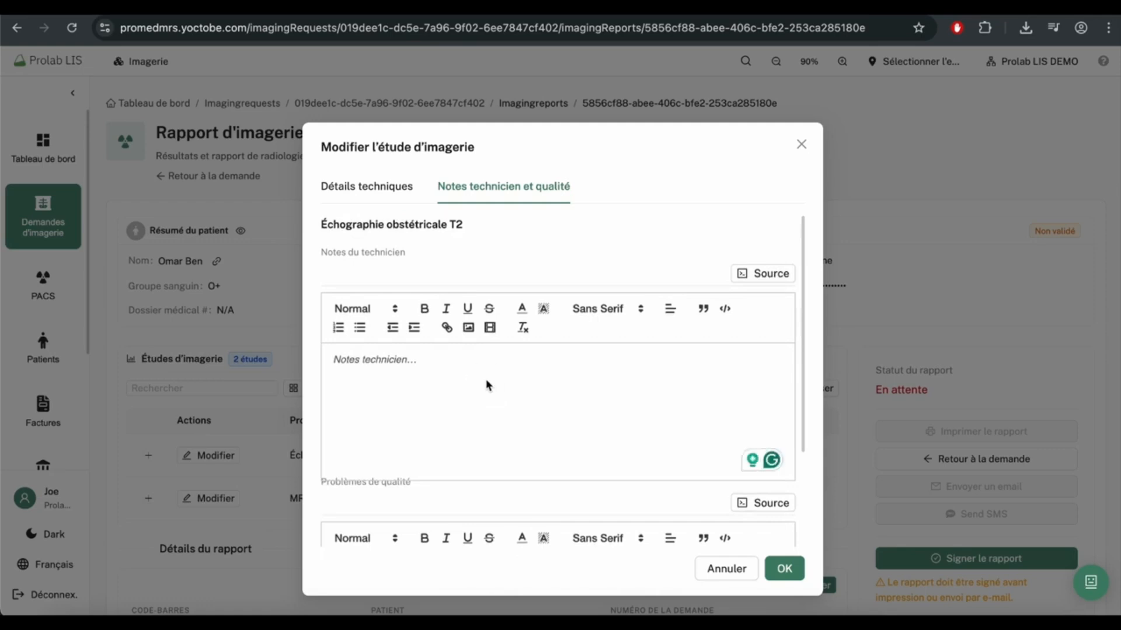
{"action": "type", "text": "Not"}
{"action": "scroll", "coordinate": [452, 481], "scroll_direction": "down", "scroll_amount": 3}
{"action": "left_click", "coordinate": [447, 473]}
{"action": "type", "text": "Notes"}
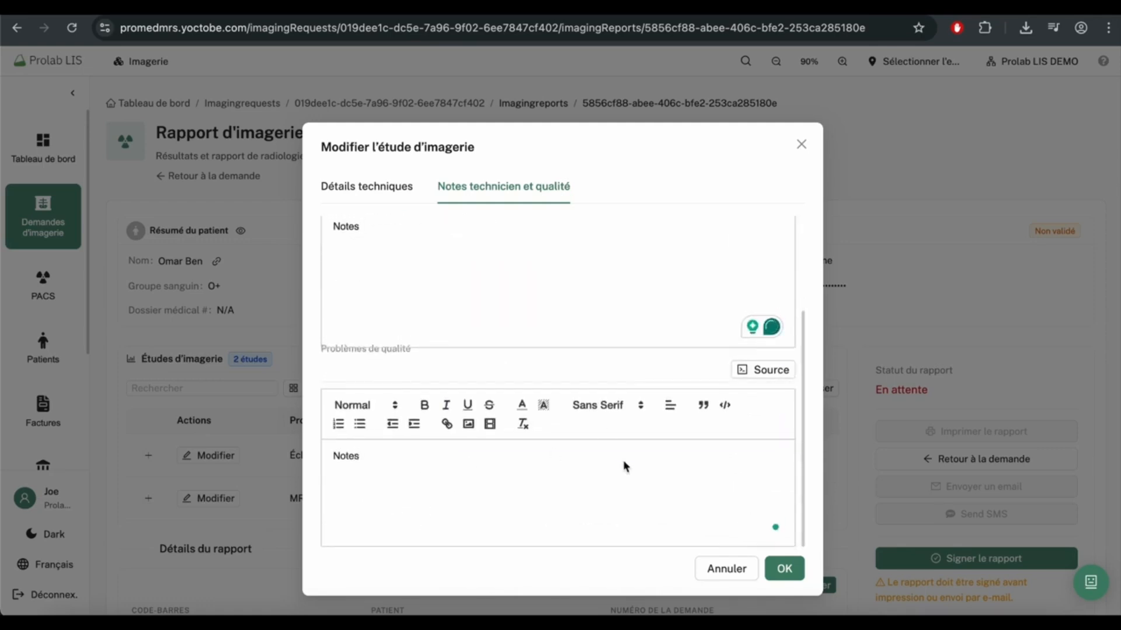
{"action": "left_click", "coordinate": [784, 568]}
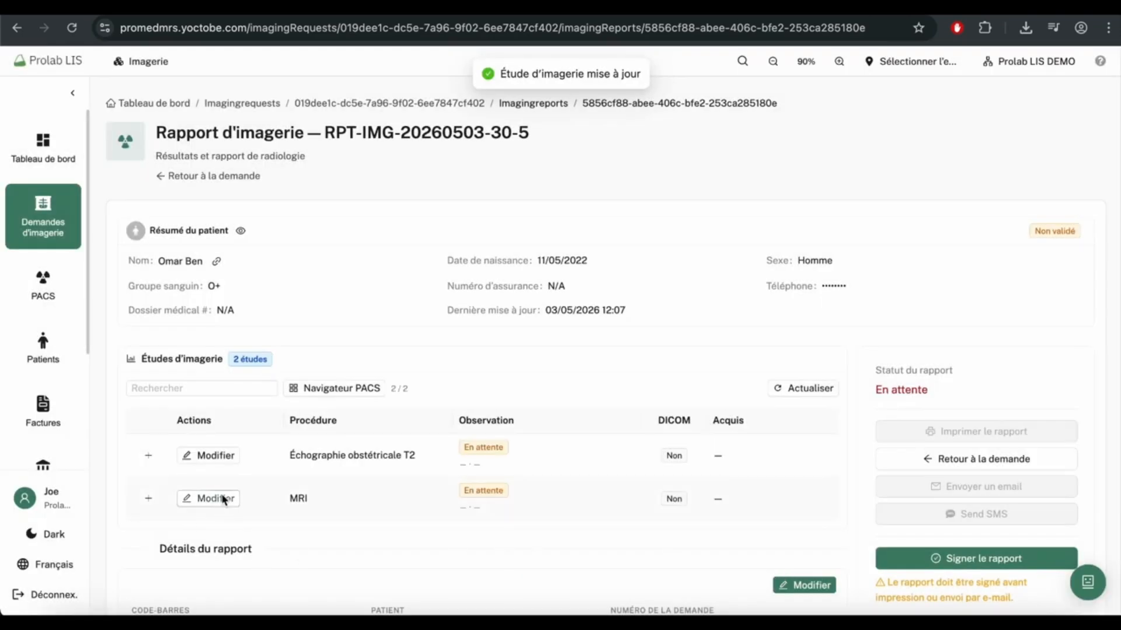
Step: Edit the MRI study, fill in the technician notes and quality problems with "Notes", and save the study
{"action": "left_click", "coordinate": [211, 500]}
{"action": "left_click", "coordinate": [507, 186]}
{"action": "left_click", "coordinate": [460, 378]}
{"action": "type", "text": "Note"}
{"action": "scroll", "coordinate": [455, 496], "scroll_direction": "down", "scroll_amount": 3}
{"action": "left_click", "coordinate": [465, 474]}
{"action": "type", "text": "Notes"}
{"action": "left_click", "coordinate": [786, 572]}
Step: Open the report details for editing and enter "Constatations" as the findings and "Impressions" as the impression
{"action": "scroll", "coordinate": [424, 497], "scroll_direction": "down", "scroll_amount": 8}
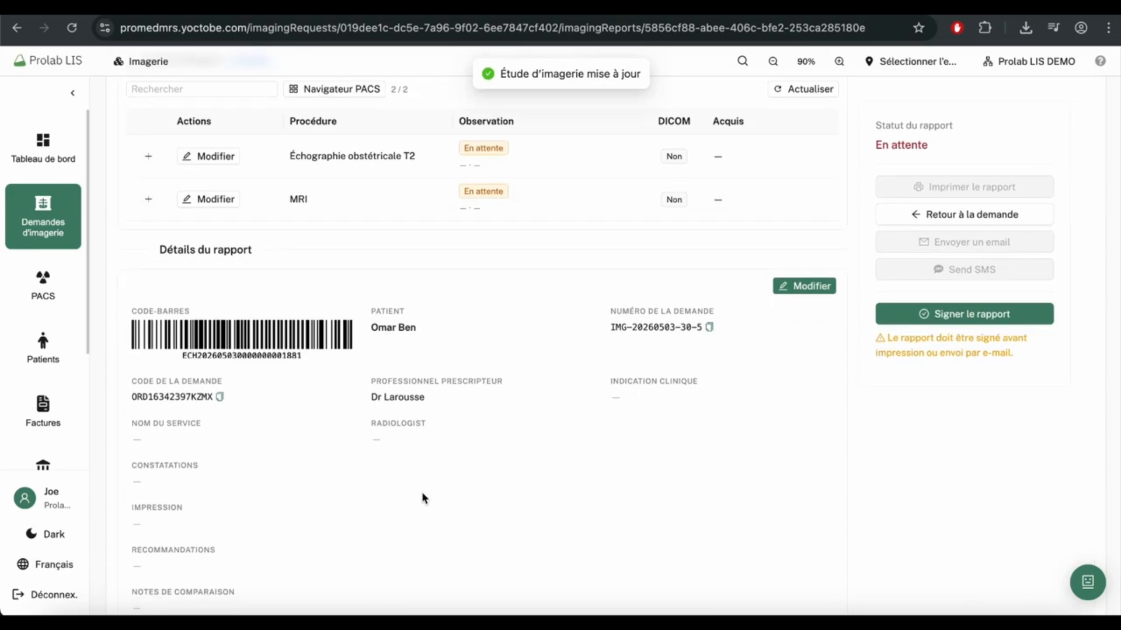
{"action": "scroll", "coordinate": [628, 282], "scroll_direction": "up", "scroll_amount": 2}
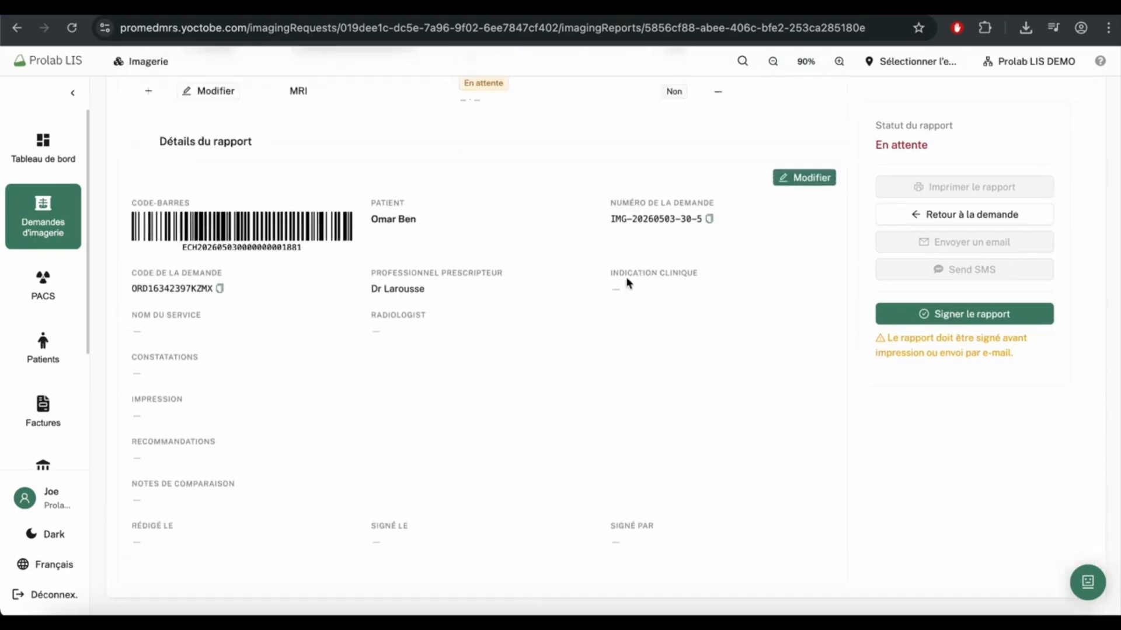
{"action": "left_click", "coordinate": [805, 178]}
{"action": "scroll", "coordinate": [747, 356], "scroll_direction": "down", "scroll_amount": 3}
{"action": "scroll", "coordinate": [748, 359], "scroll_direction": "down", "scroll_amount": 5}
{"action": "scroll", "coordinate": [748, 359], "scroll_direction": "up", "scroll_amount": 10}
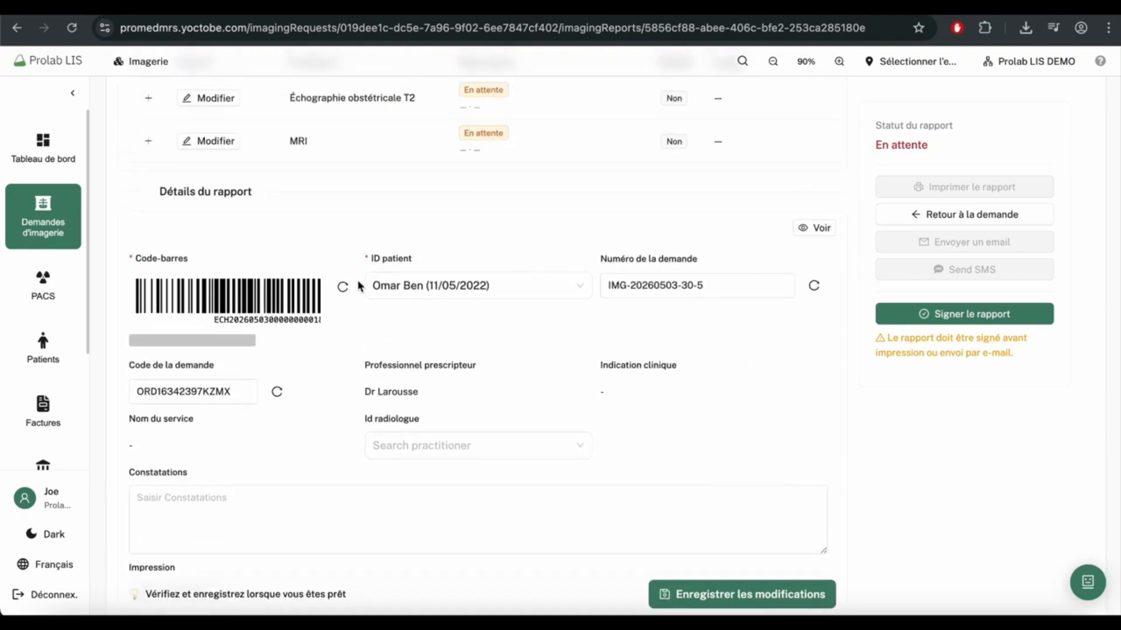
{"action": "scroll", "coordinate": [358, 338], "scroll_direction": "down", "scroll_amount": 4}
{"action": "left_click", "coordinate": [334, 306]}
{"action": "type", "text": "C"}
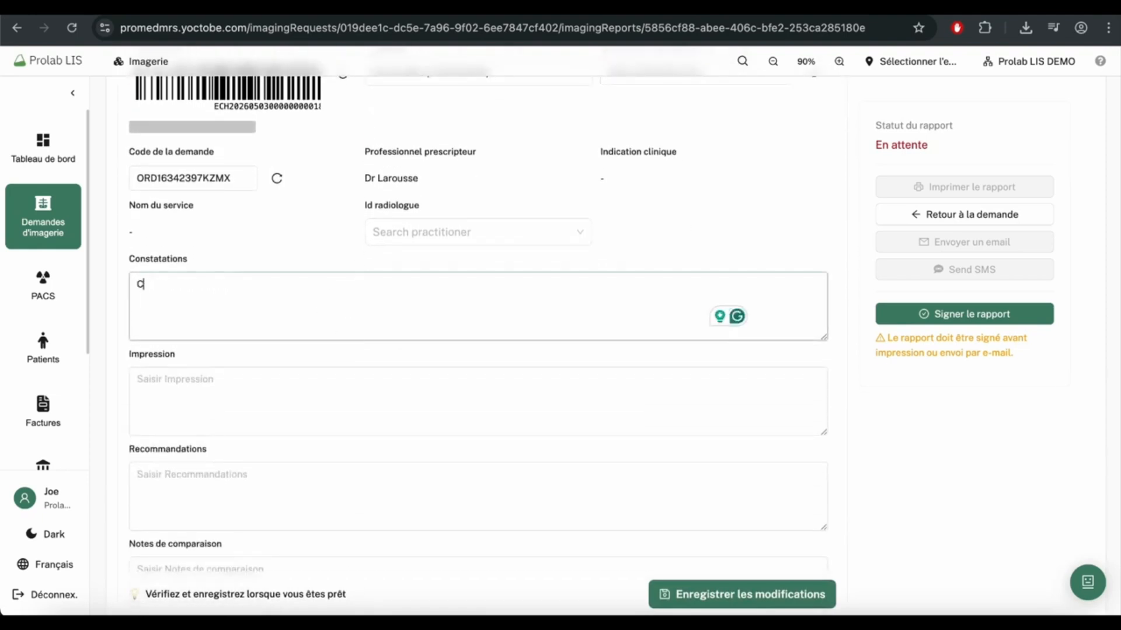
{"action": "type", "text": "onstatations"}
{"action": "left_click", "coordinate": [289, 408]}
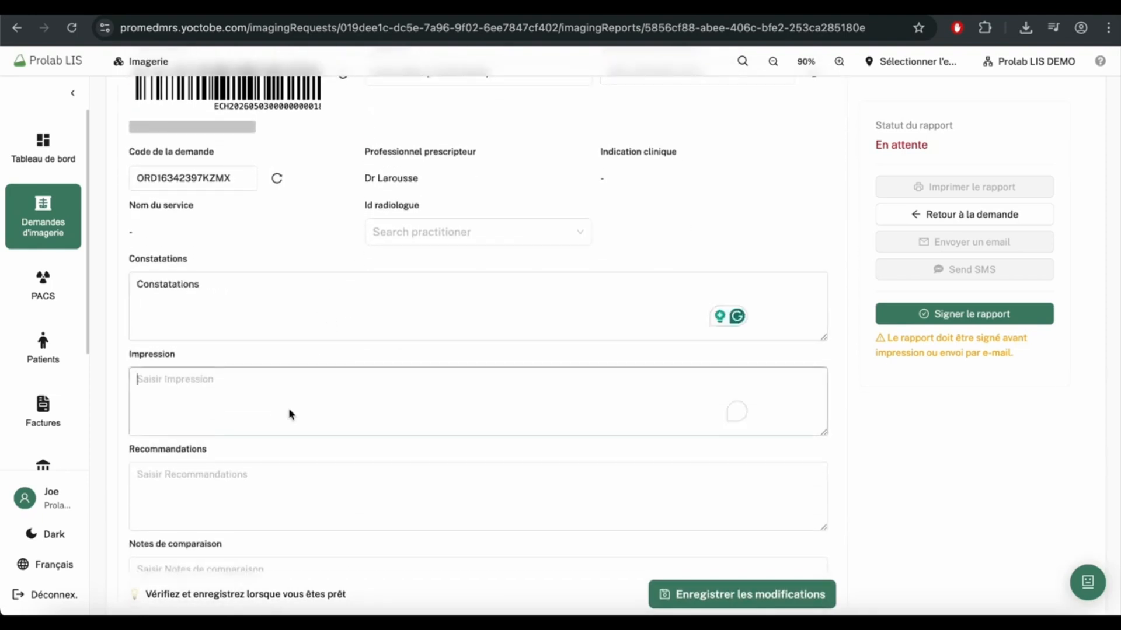
{"action": "type", "text": "Impressions"}
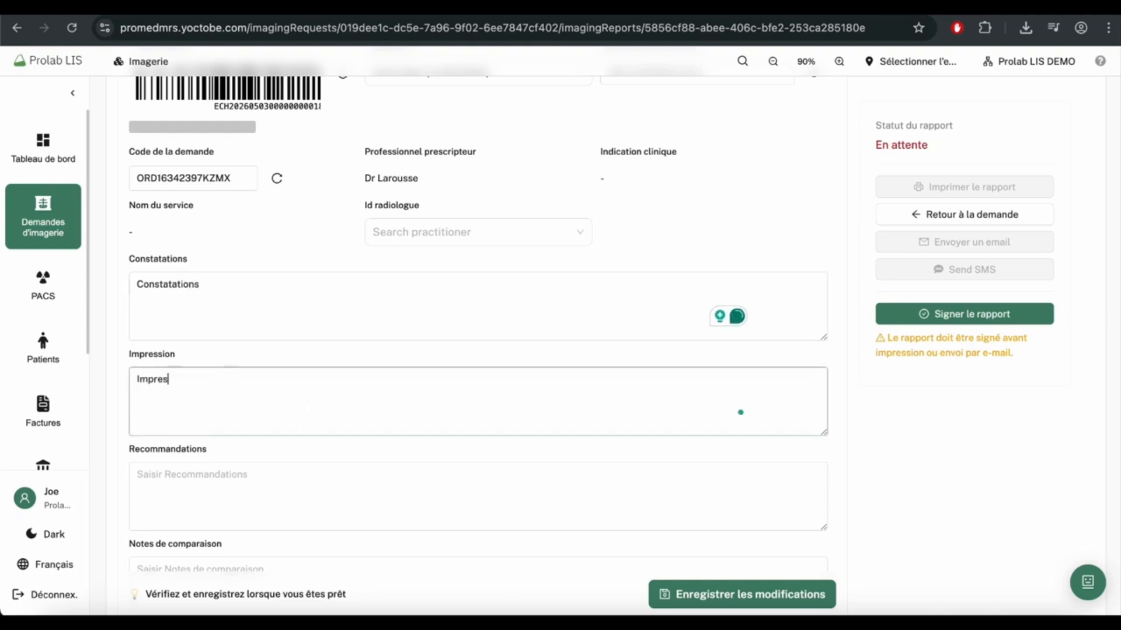
Step: Enter "Recommendations" as the recommendations and "Notes de comparaison" as the comparison notes, and save the report changes
{"action": "left_click", "coordinate": [270, 497]}
{"action": "type", "text": "Recommendations"}
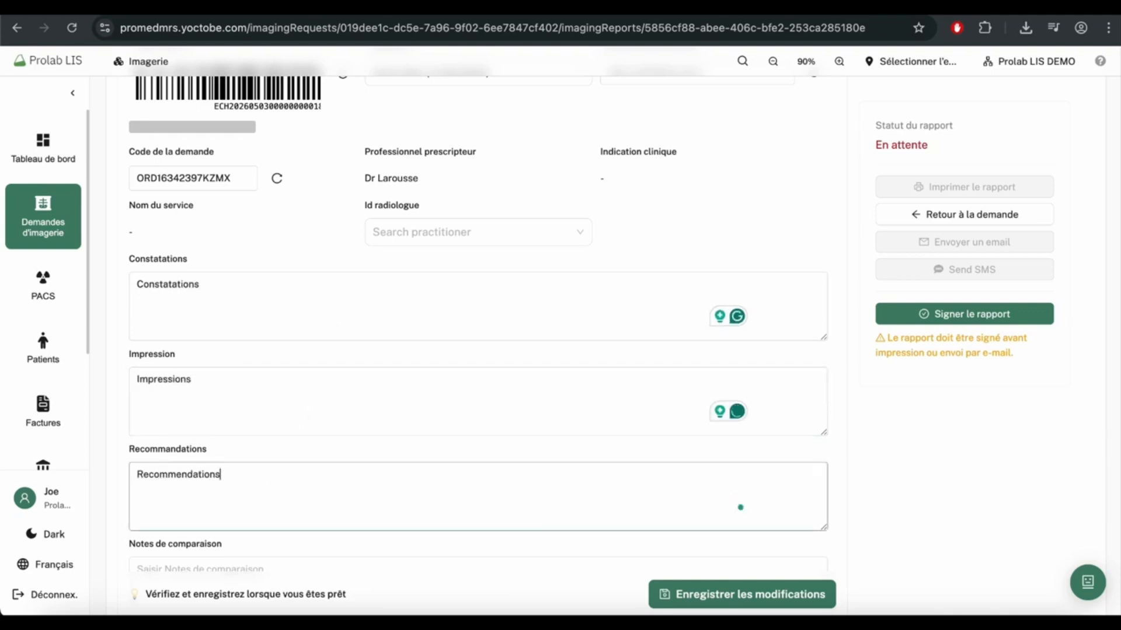
{"action": "scroll", "coordinate": [288, 418], "scroll_direction": "down", "scroll_amount": 4}
{"action": "left_click", "coordinate": [317, 366]}
{"action": "type", "text": "Notes"}
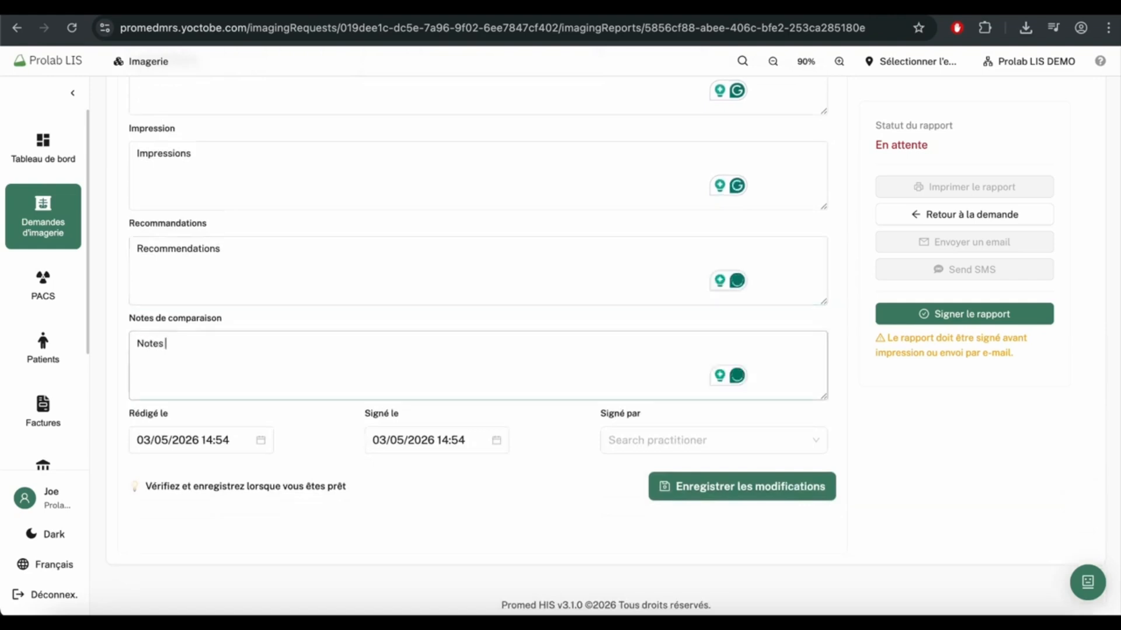
{"action": "type", "text": " de comparaison"}
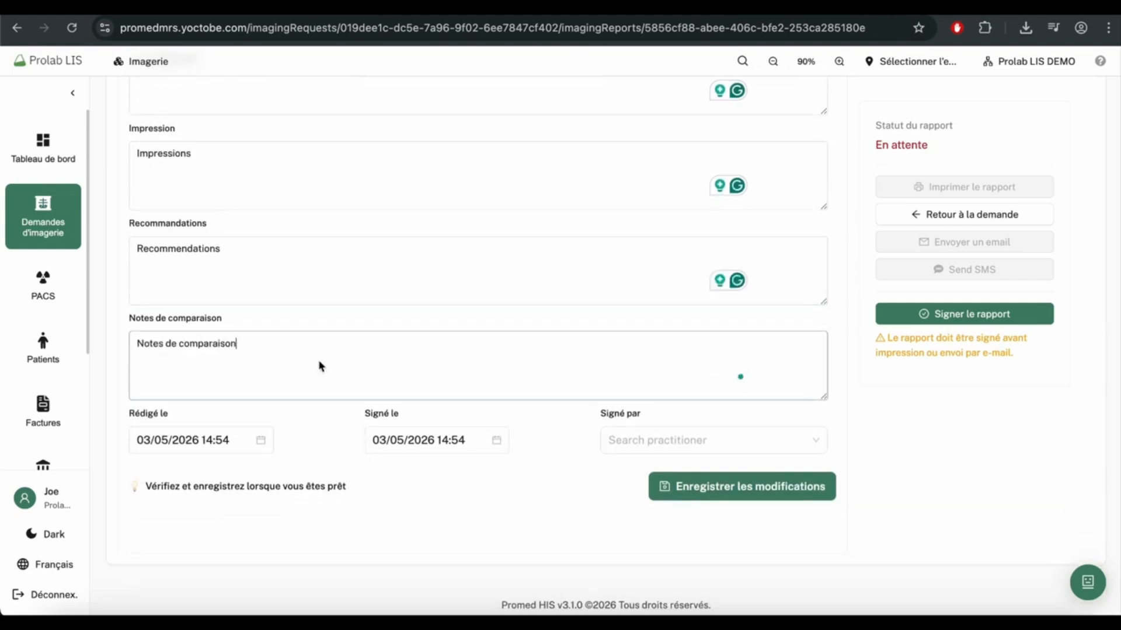
{"action": "left_click", "coordinate": [691, 488]}
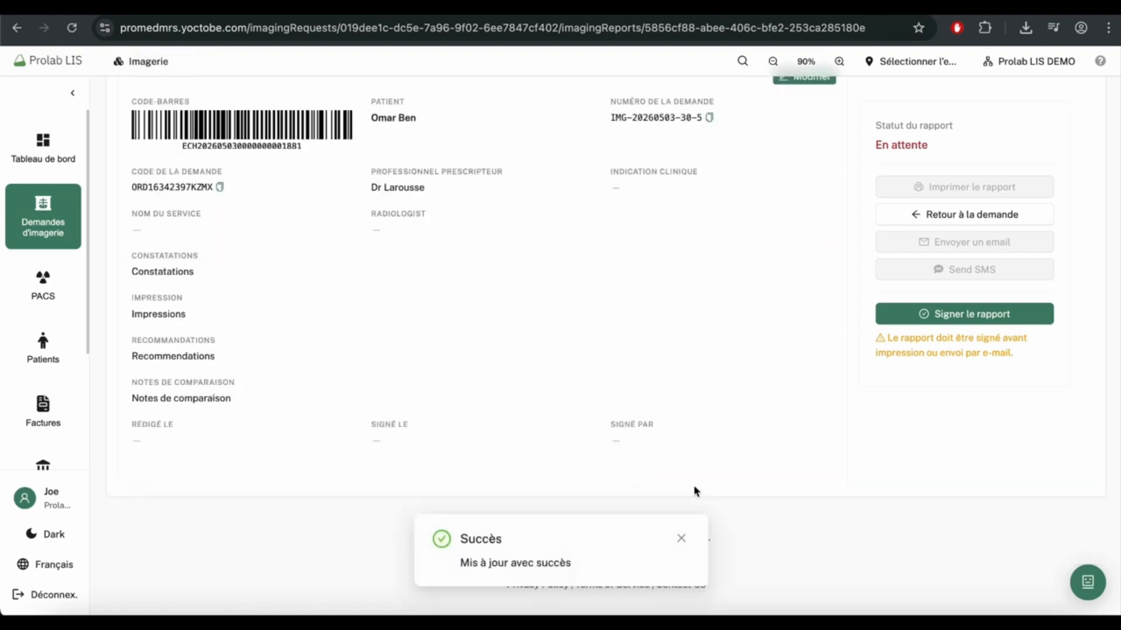
Step: Reopen the report details for editing, select the signing practitioner, and save the changes
{"action": "scroll", "coordinate": [708, 423], "scroll_direction": "up", "scroll_amount": 3}
{"action": "left_click", "coordinate": [902, 315]}
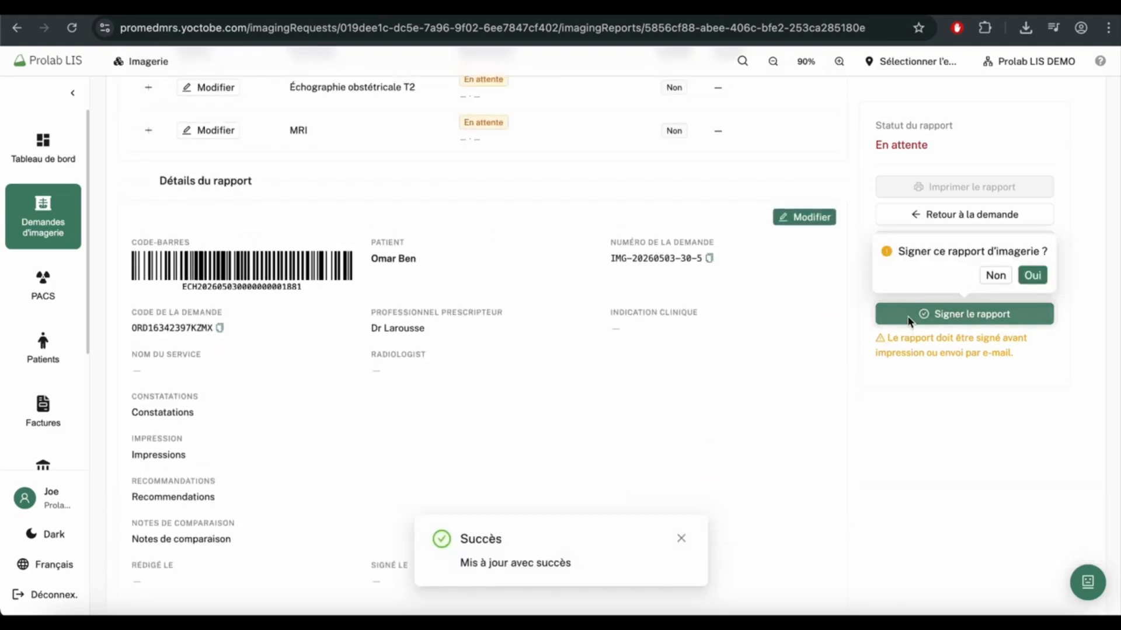
{"action": "left_click", "coordinate": [804, 216]}
{"action": "scroll", "coordinate": [767, 387], "scroll_direction": "down", "scroll_amount": 6}
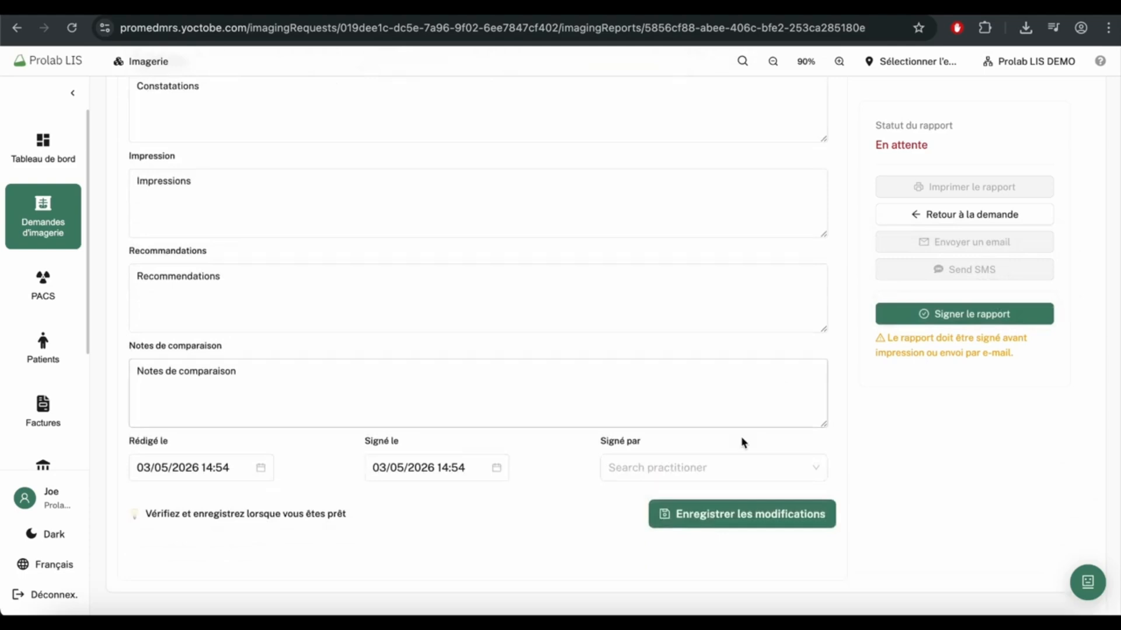
{"action": "left_click", "coordinate": [710, 464]}
{"action": "left_click", "coordinate": [703, 527]}
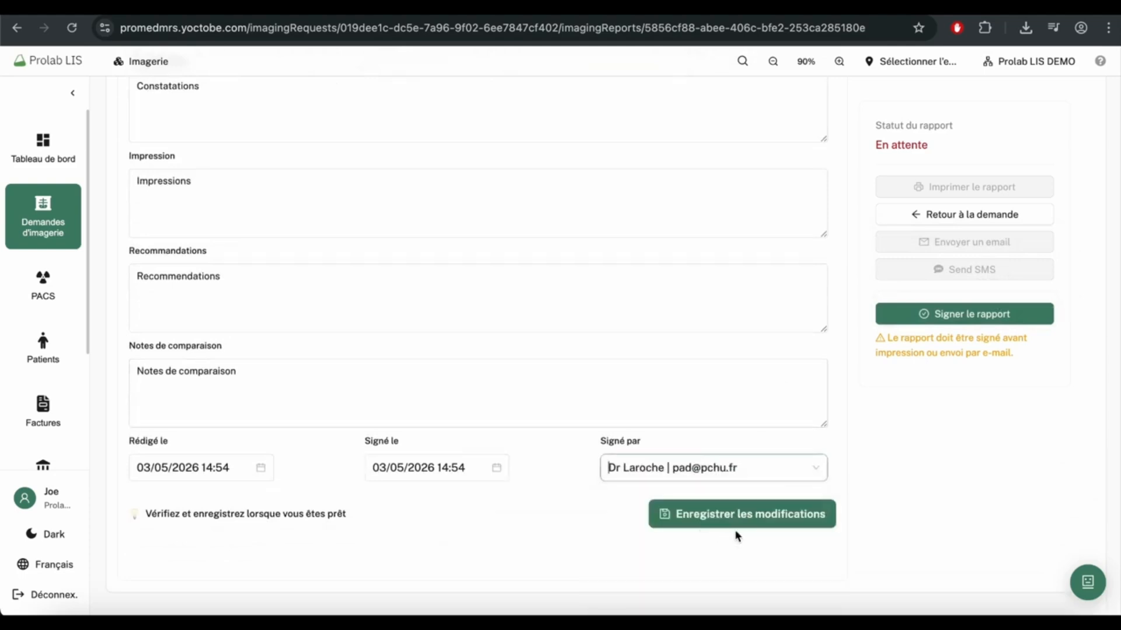
{"action": "left_click", "coordinate": [730, 526]}
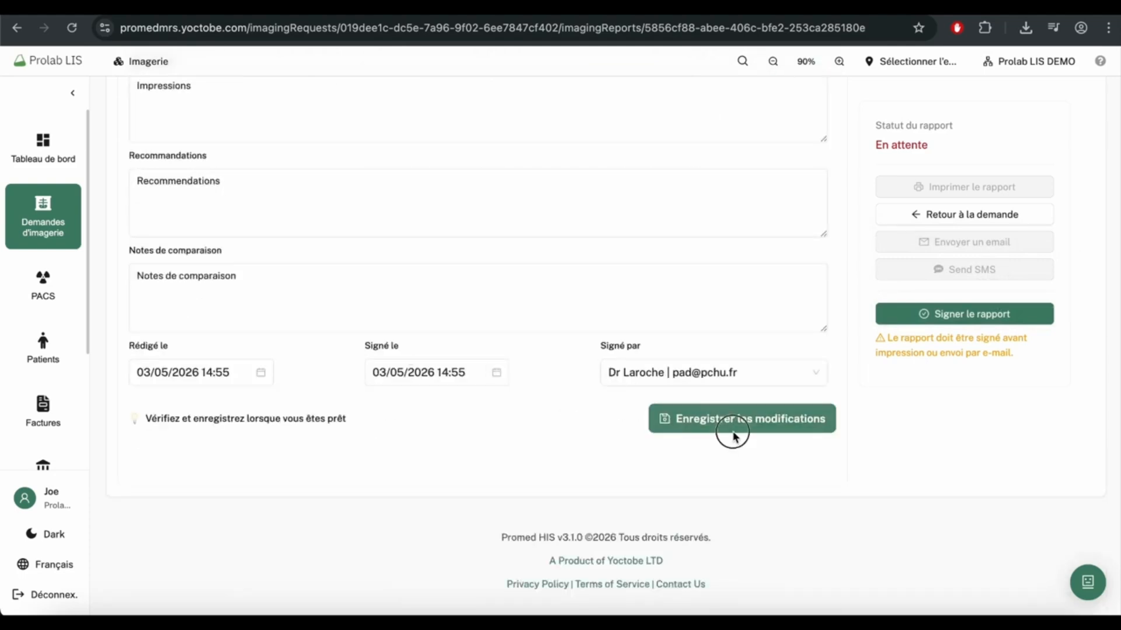
{"action": "left_click", "coordinate": [731, 426]}
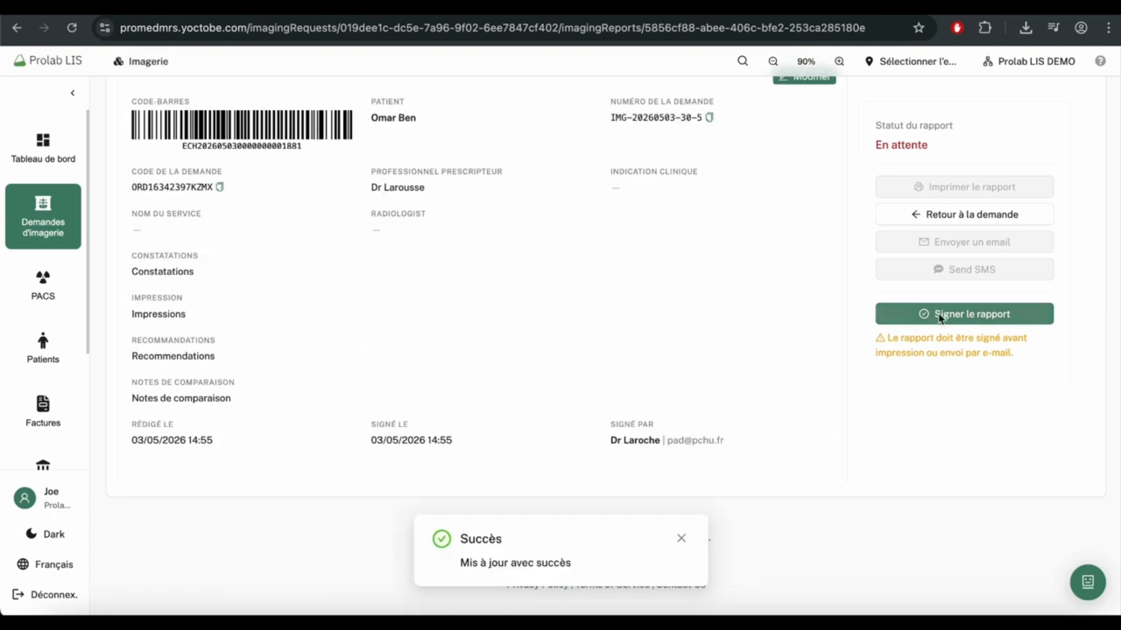
Step: Sign the imaging report and confirm the signature
{"action": "scroll", "coordinate": [806, 282], "scroll_direction": "up", "scroll_amount": 2}
{"action": "left_click", "coordinate": [893, 314]}
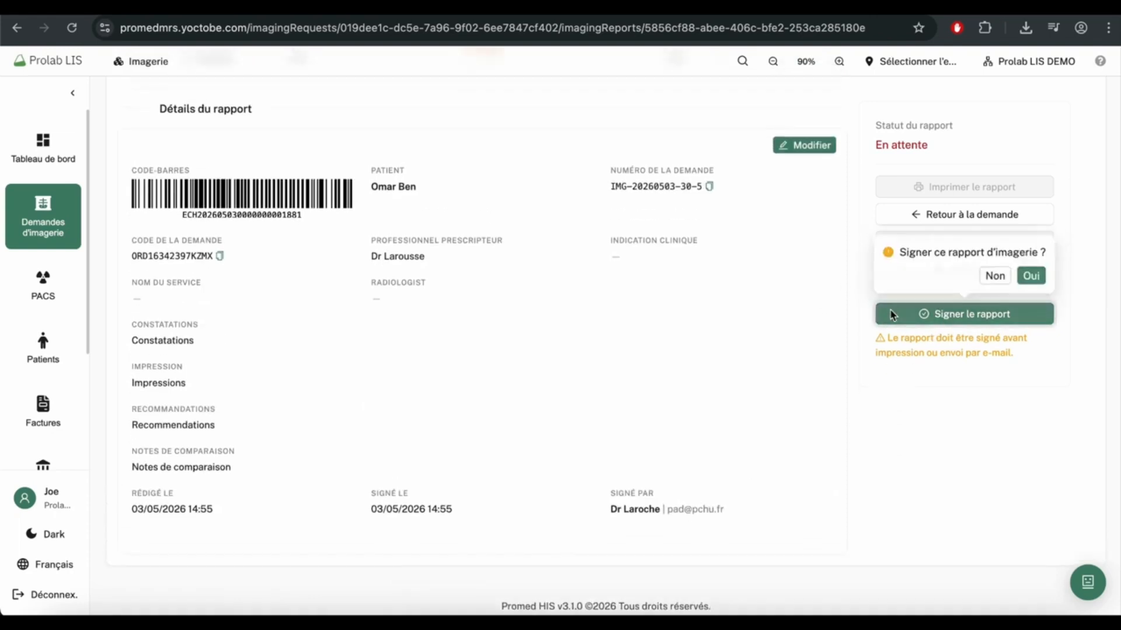
{"action": "left_click", "coordinate": [1033, 275]}
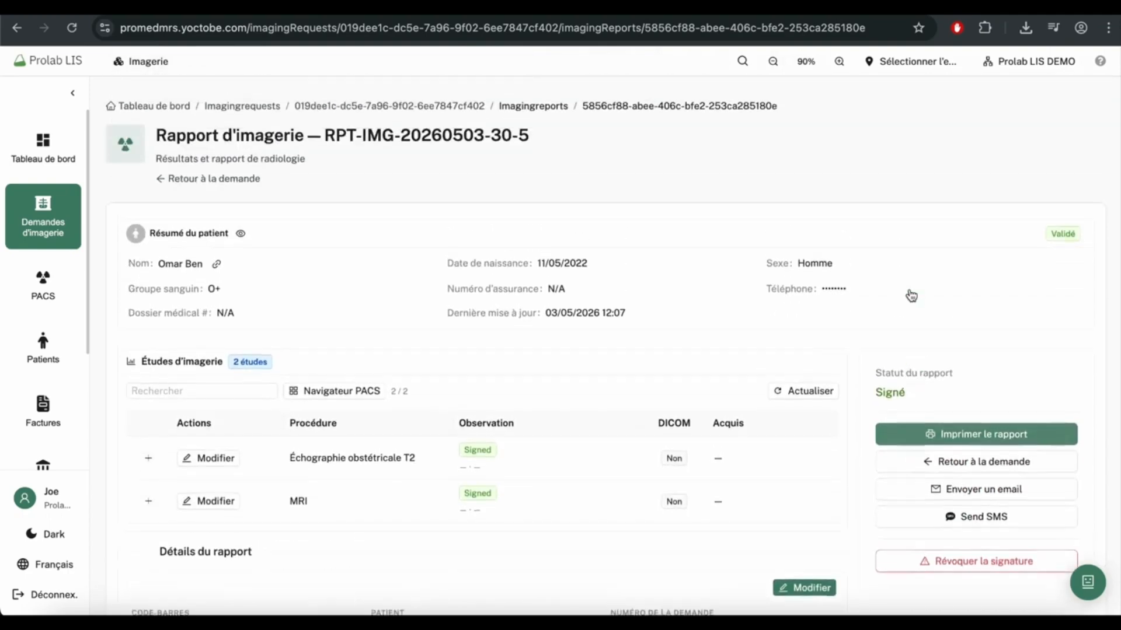
Step: Revoke the signature of the imaging report and confirm the revocation
{"action": "scroll", "coordinate": [618, 521], "scroll_direction": "down", "scroll_amount": 1}
{"action": "left_click", "coordinate": [985, 489]}
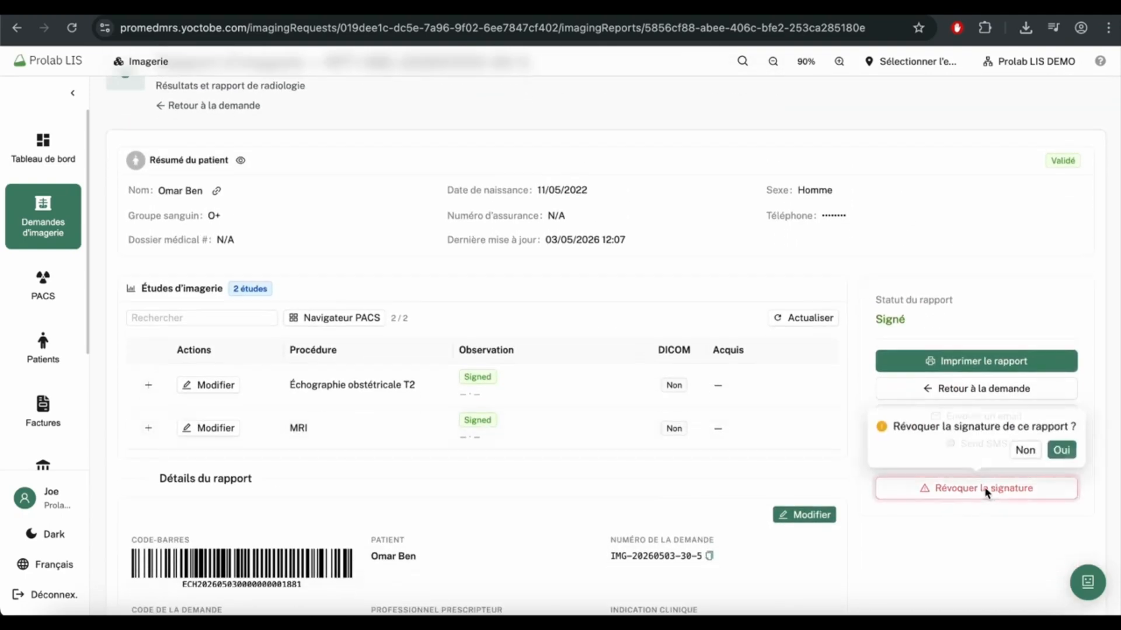
{"action": "left_click", "coordinate": [1062, 451]}
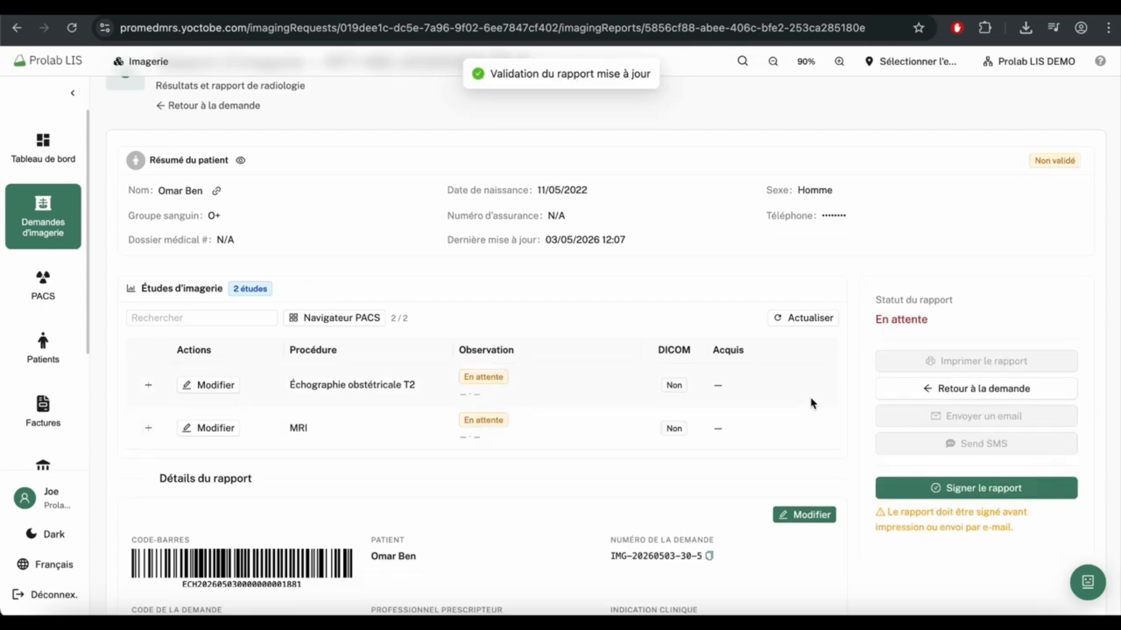
Step: Expand the Échographie obstétricale T2 study and upload the DICOM zip archive from the Downloads folder to it
{"action": "scroll", "coordinate": [648, 360], "scroll_direction": "down", "scroll_amount": 3}
{"action": "scroll", "coordinate": [417, 203], "scroll_direction": "up", "scroll_amount": 3}
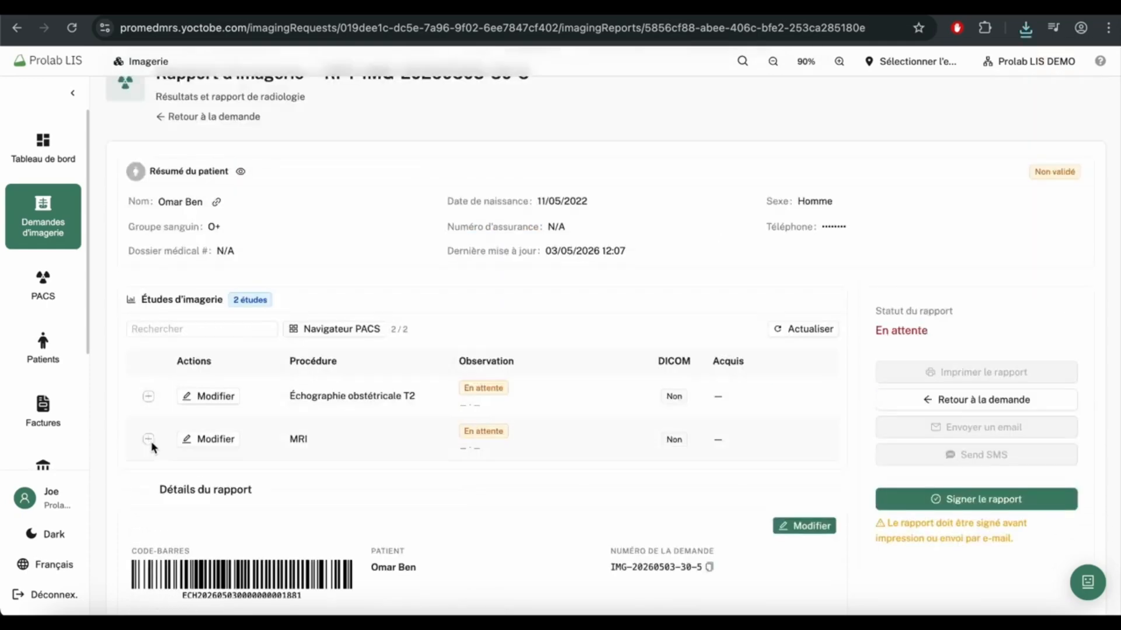
{"action": "left_click", "coordinate": [149, 396]}
{"action": "scroll", "coordinate": [620, 430], "scroll_direction": "down", "scroll_amount": 2}
{"action": "left_click", "coordinate": [623, 433]}
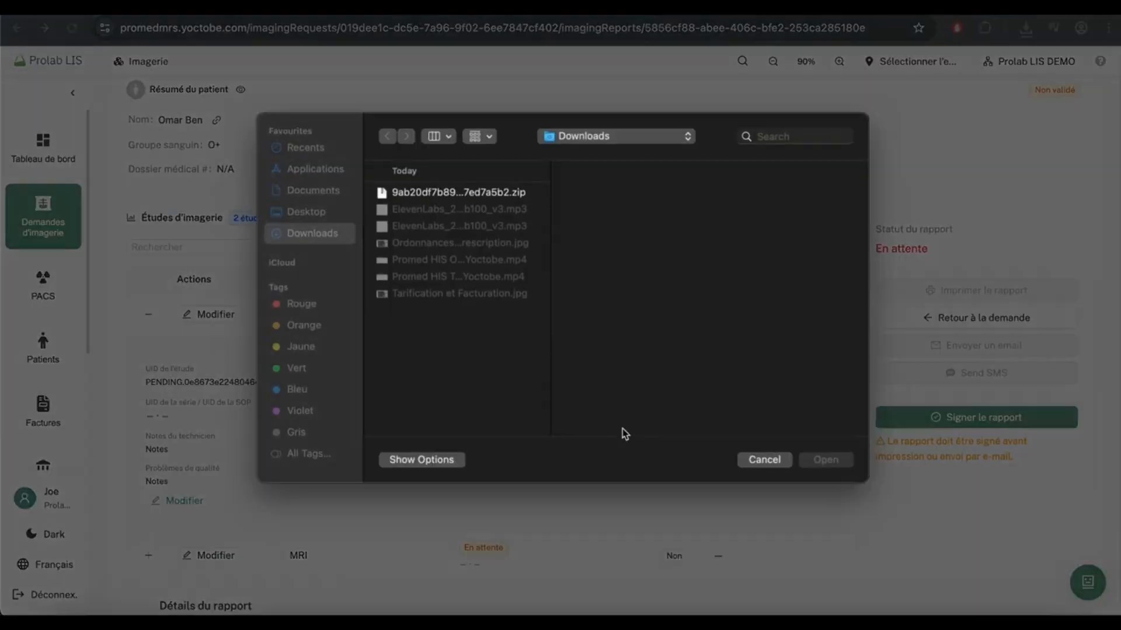
{"action": "double_click", "coordinate": [465, 188]}
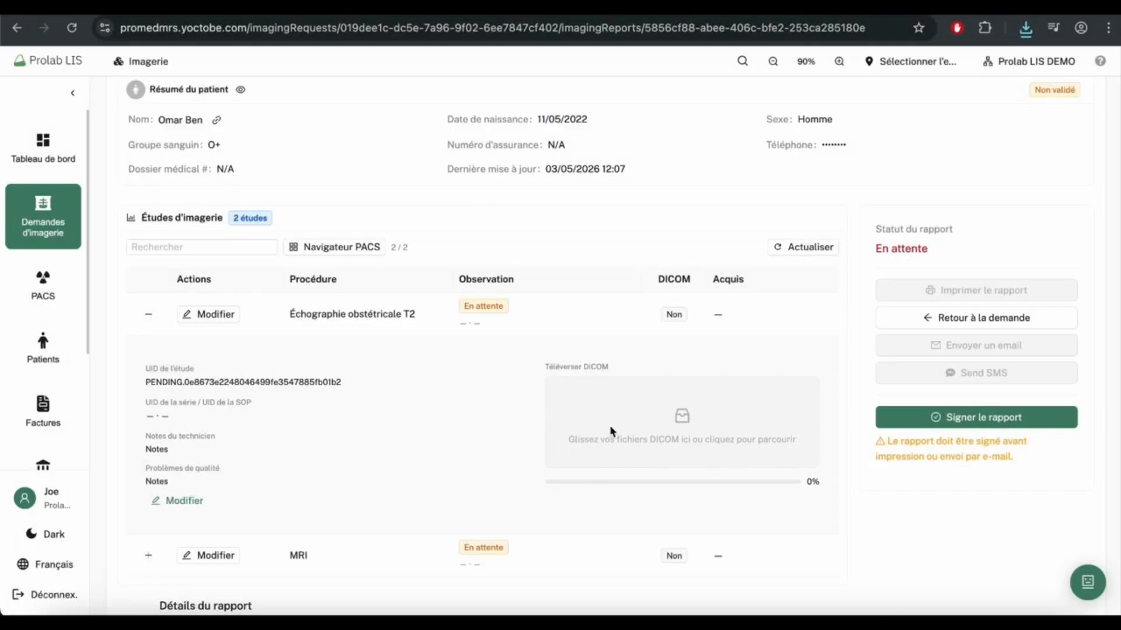
{"action": "scroll", "coordinate": [609, 425], "scroll_direction": "down", "scroll_amount": 3}
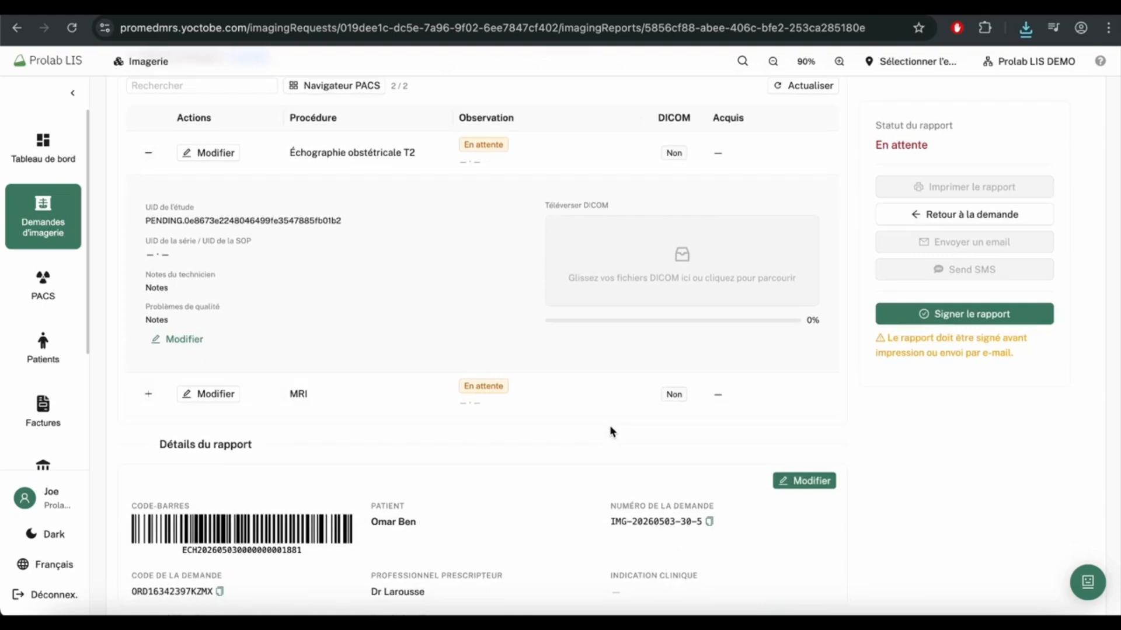
{"action": "scroll", "coordinate": [610, 430], "scroll_direction": "up", "scroll_amount": 4}
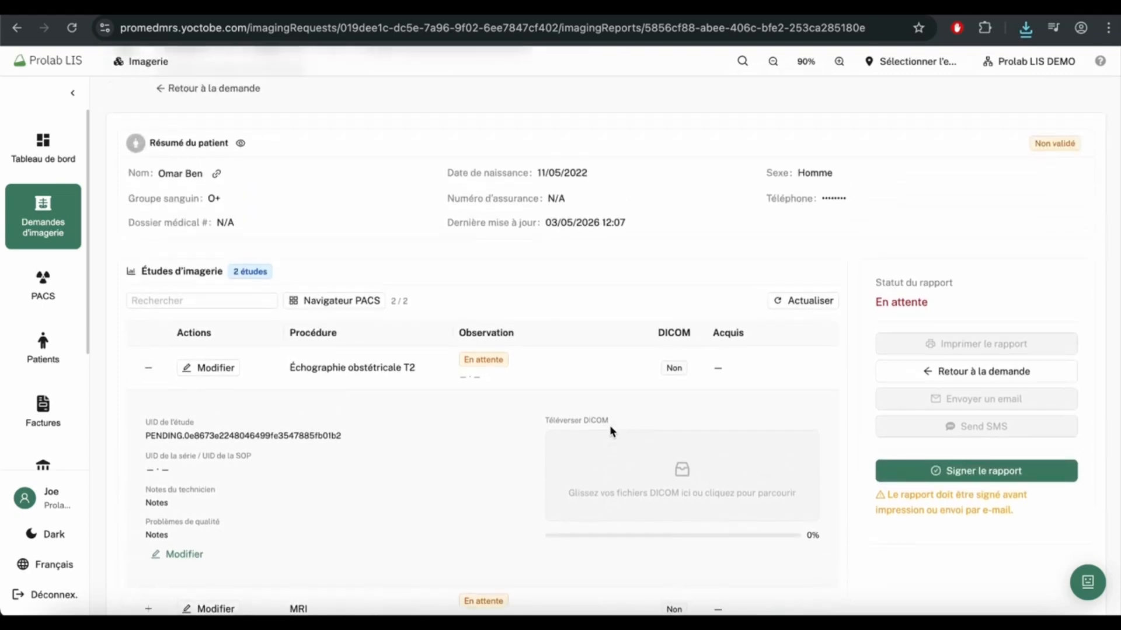
{"action": "scroll", "coordinate": [610, 431], "scroll_direction": "down", "scroll_amount": 4}
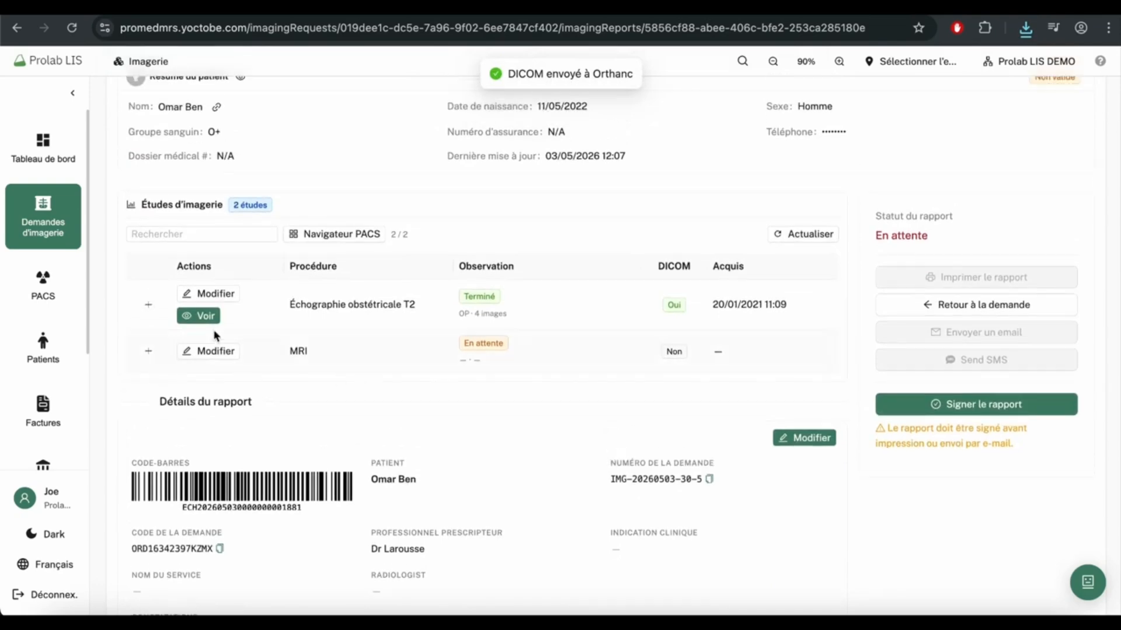
Step: Expand the Échographie obstétricale T2 study, examine its uploaded images in the DICOM viewer, and close the viewer
{"action": "left_click", "coordinate": [147, 305]}
{"action": "left_click", "coordinate": [197, 316]}
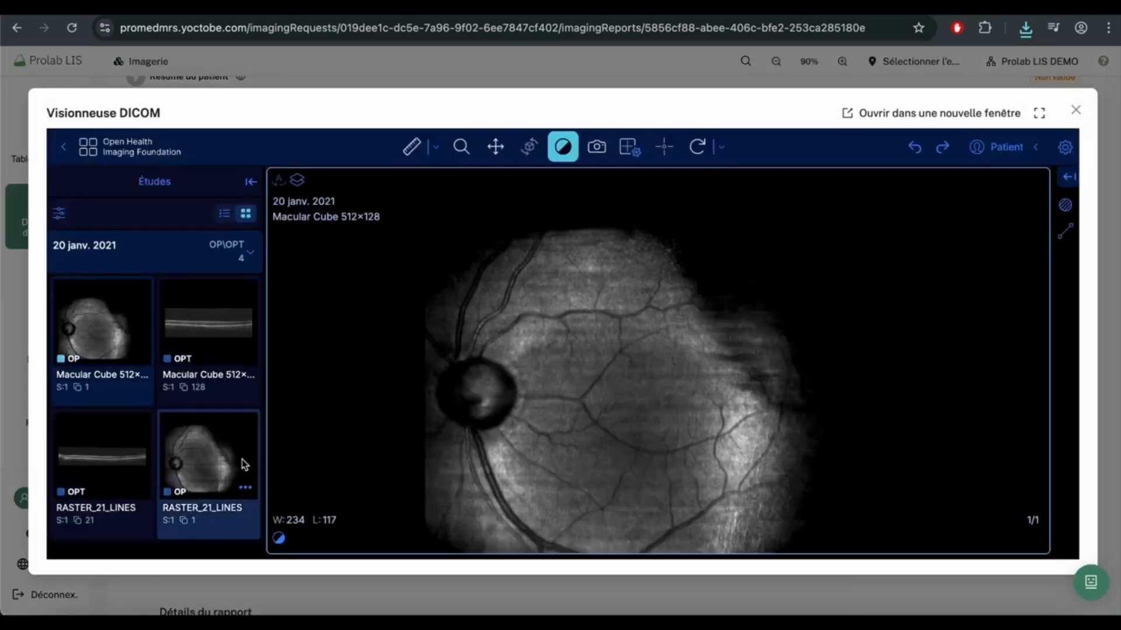
{"action": "left_click", "coordinate": [1076, 110]}
{"action": "scroll", "coordinate": [573, 331], "scroll_direction": "up", "scroll_amount": 1}
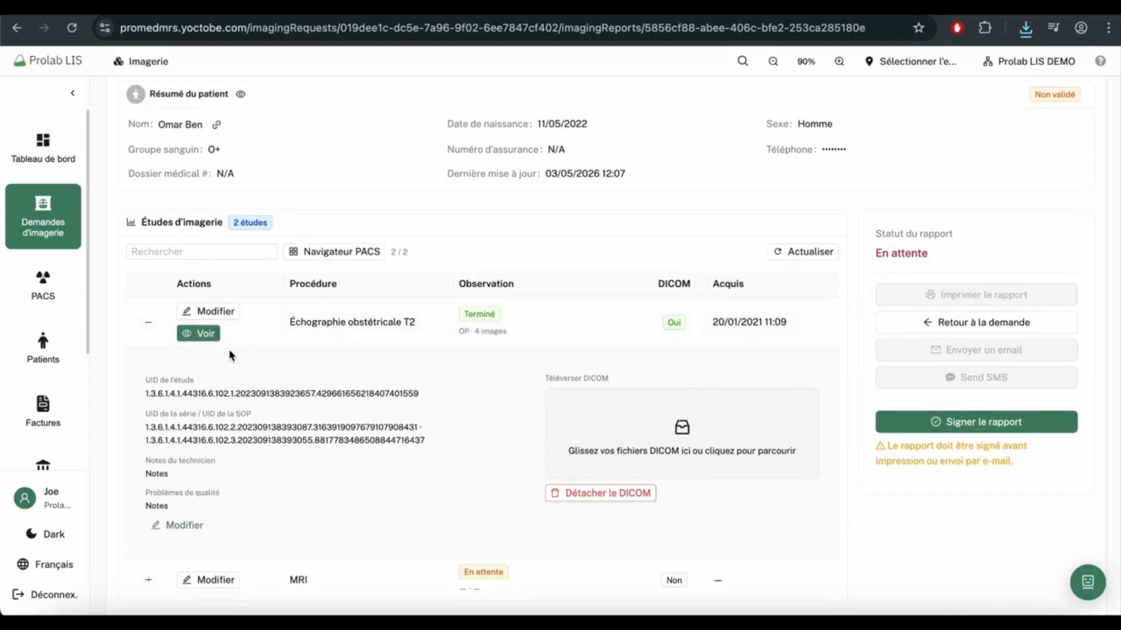
Step: Review the available studies in the PACS navigator from the imaging report, and close it
{"action": "scroll", "coordinate": [228, 378], "scroll_direction": "down", "scroll_amount": 1}
{"action": "left_click", "coordinate": [343, 235]}
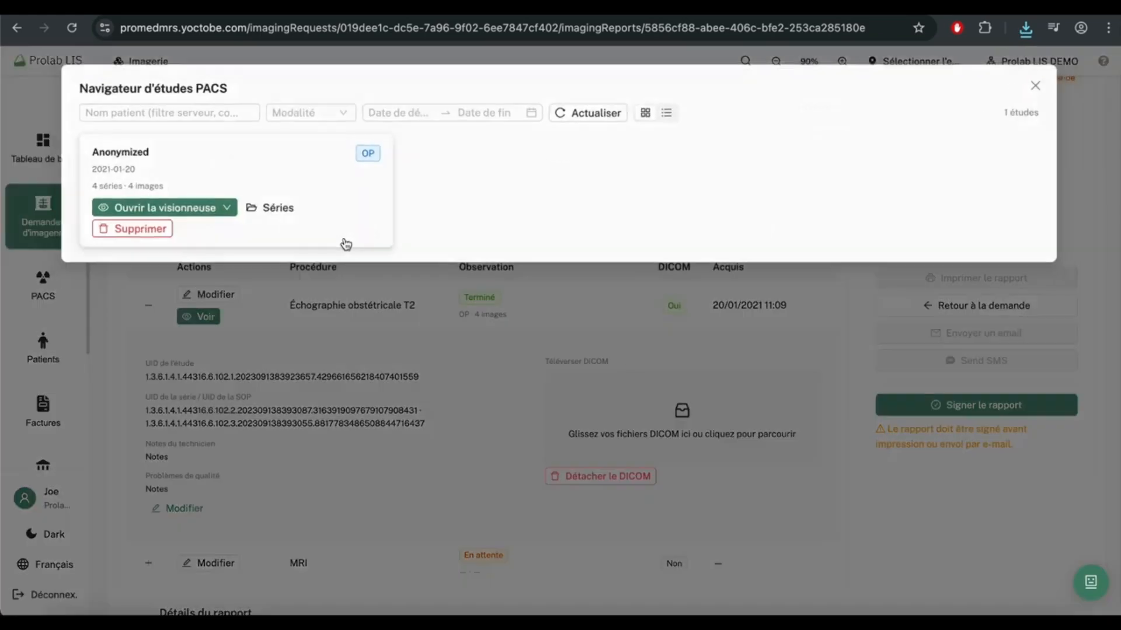
{"action": "left_click", "coordinate": [365, 390]}
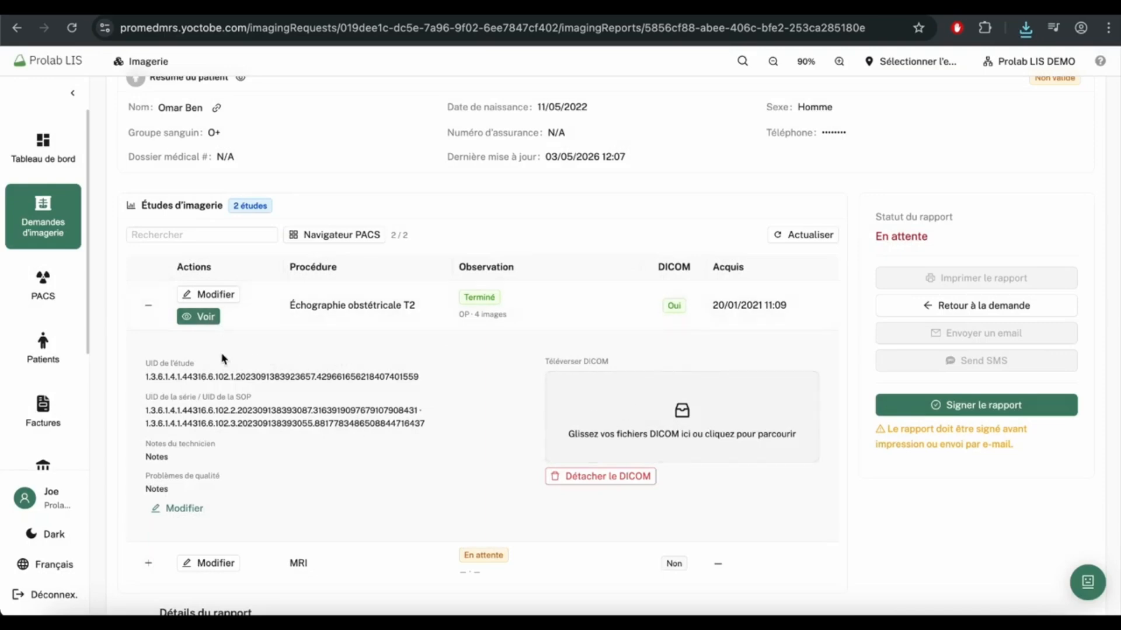
Step: Go to the PACS DICOM browser, review its studies, and show the DICOM upload area
{"action": "left_click", "coordinate": [343, 242]}
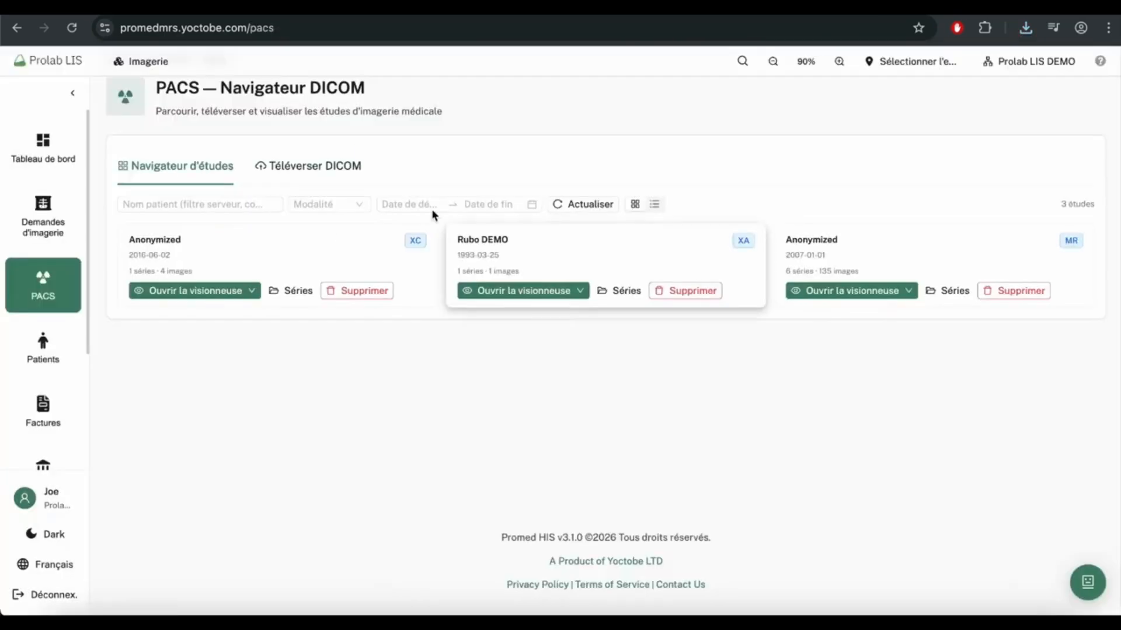
{"action": "left_click", "coordinate": [310, 167]}
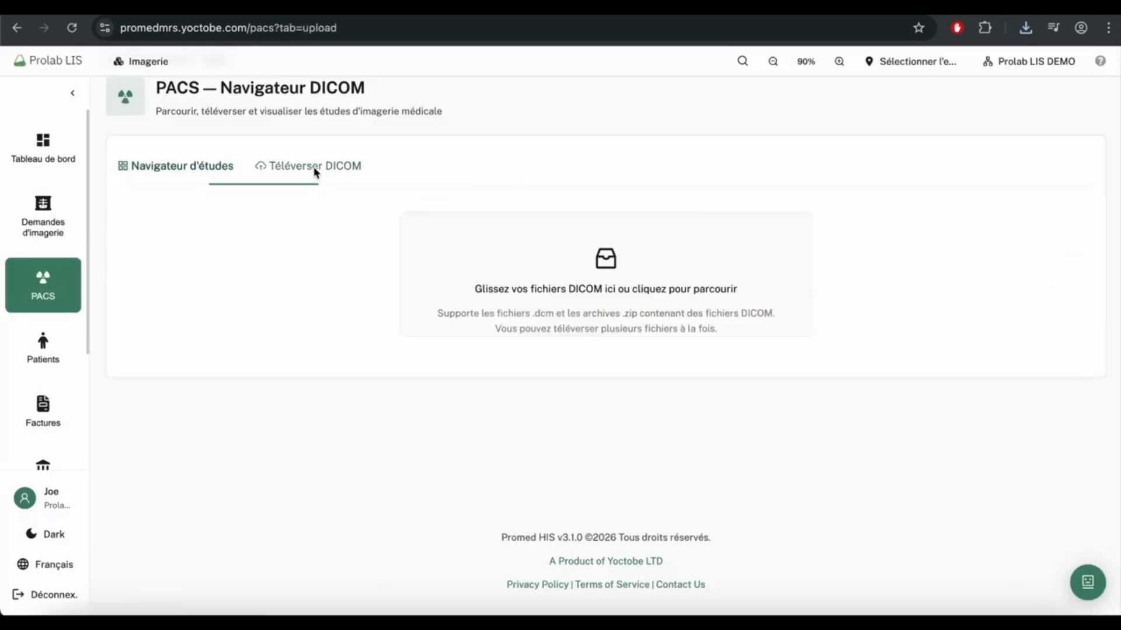
Step: Return to the PACS study browser and open the 2007-01-01 MR study in the modal DICOM viewer
{"action": "left_click", "coordinate": [192, 167]}
{"action": "left_click", "coordinate": [310, 169]}
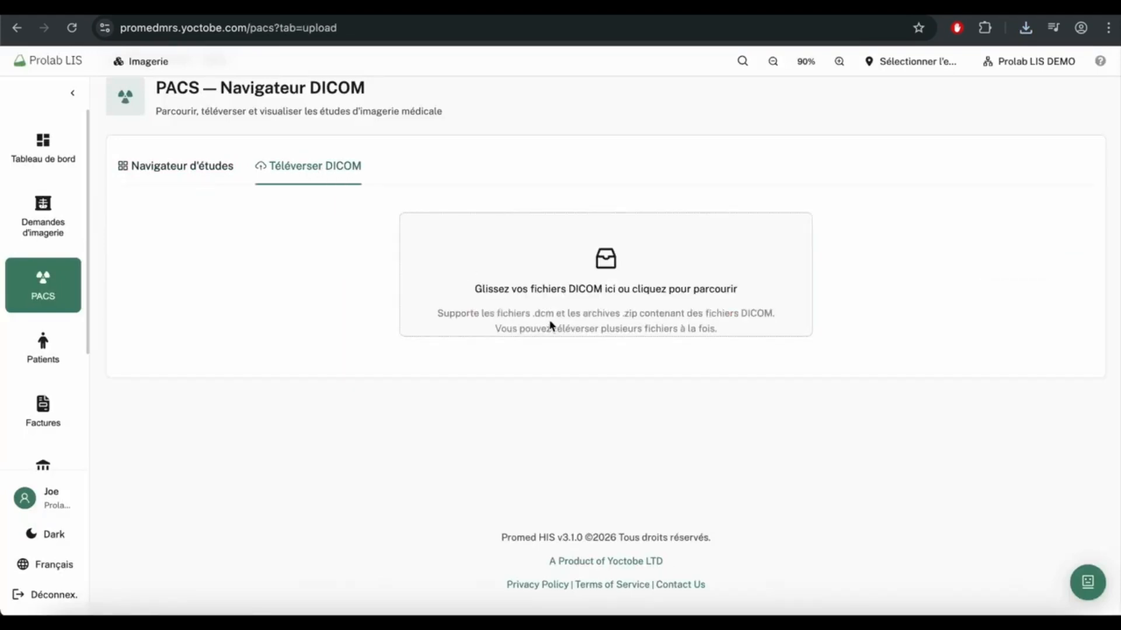
{"action": "left_click", "coordinate": [200, 174]}
{"action": "left_click", "coordinate": [230, 292]}
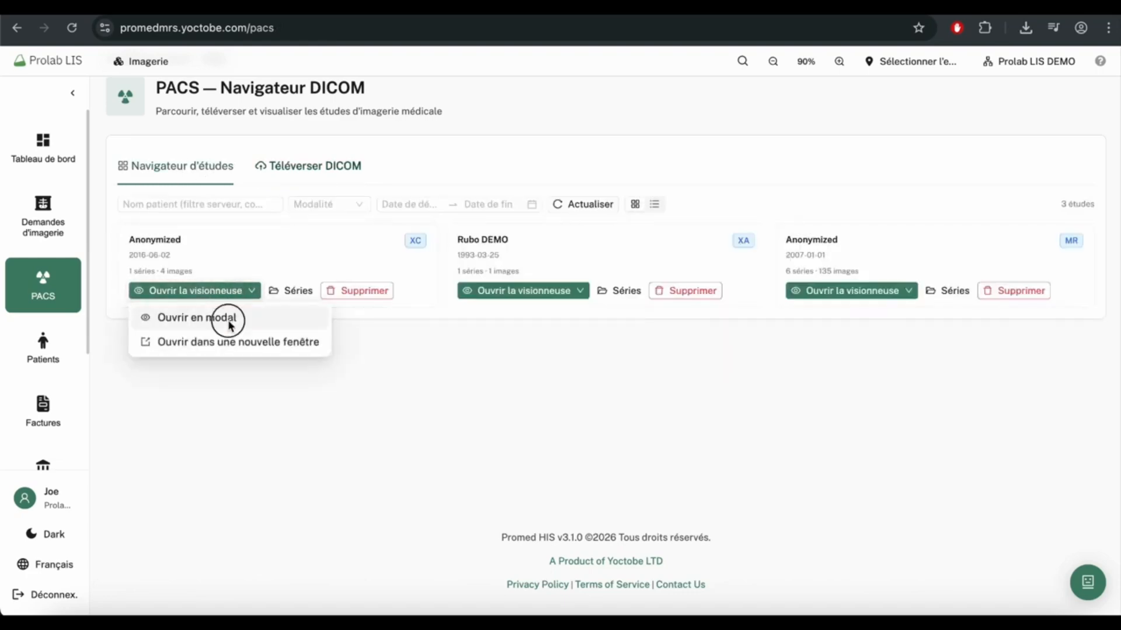
{"action": "left_click", "coordinate": [228, 320]}
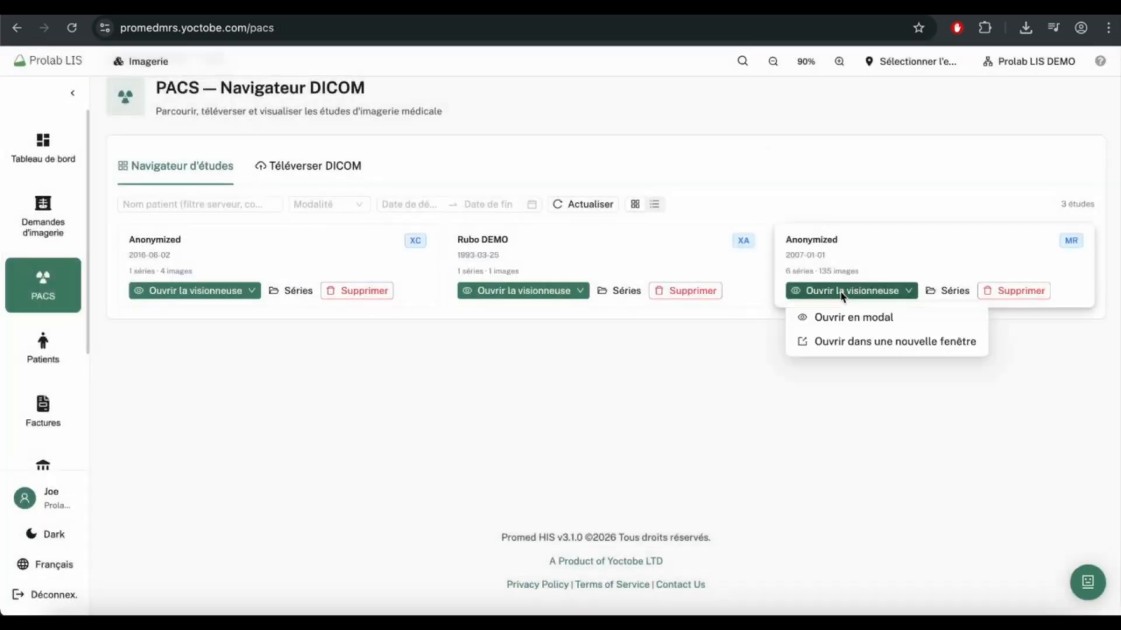
{"action": "left_click", "coordinate": [847, 317]}
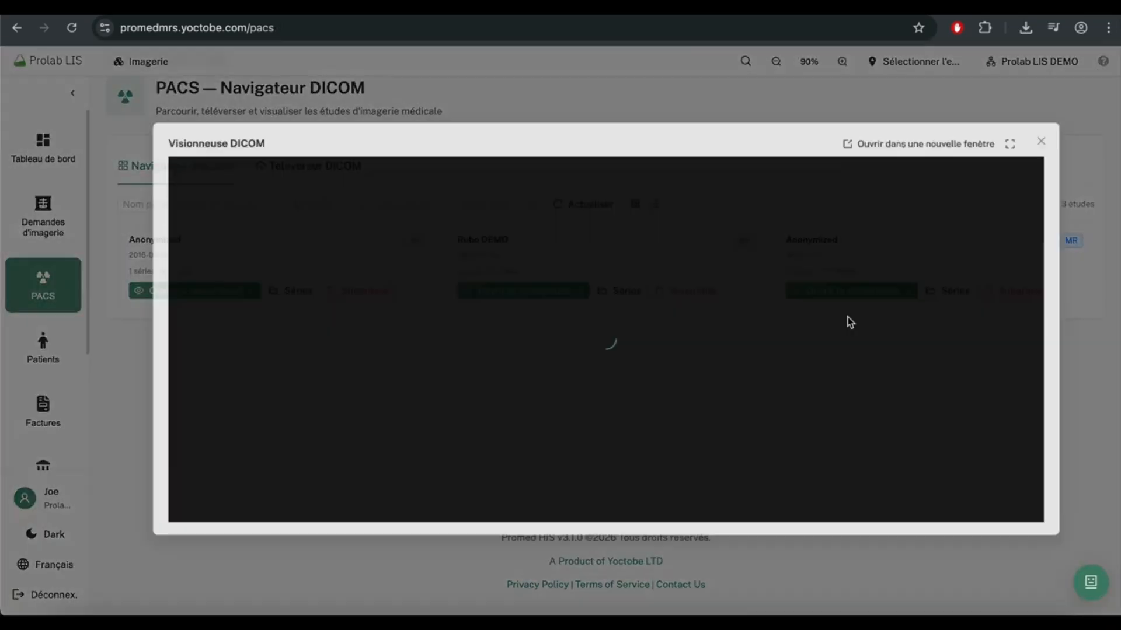
Step: Examine the slices of the Loc (Right) knee series in the full-screen DICOM viewer
{"action": "scroll", "coordinate": [691, 362], "scroll_direction": "down", "scroll_amount": 20}
{"action": "scroll", "coordinate": [691, 361], "scroll_direction": "up", "scroll_amount": 20}
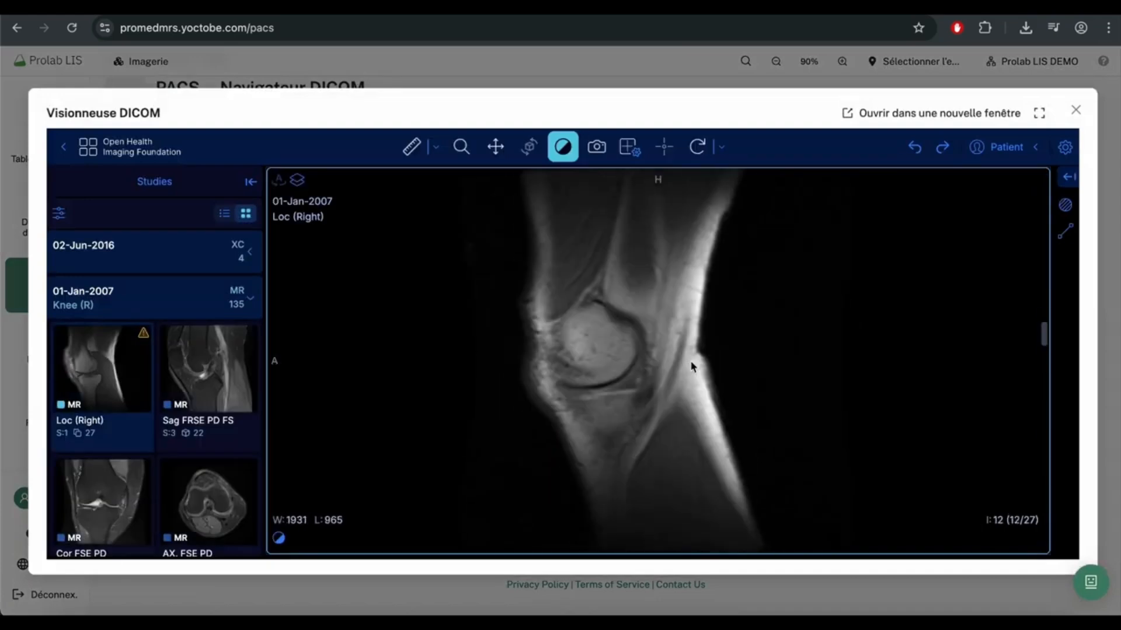
{"action": "scroll", "coordinate": [691, 362], "scroll_direction": "down", "scroll_amount": 20}
{"action": "scroll", "coordinate": [692, 366], "scroll_direction": "up", "scroll_amount": 20}
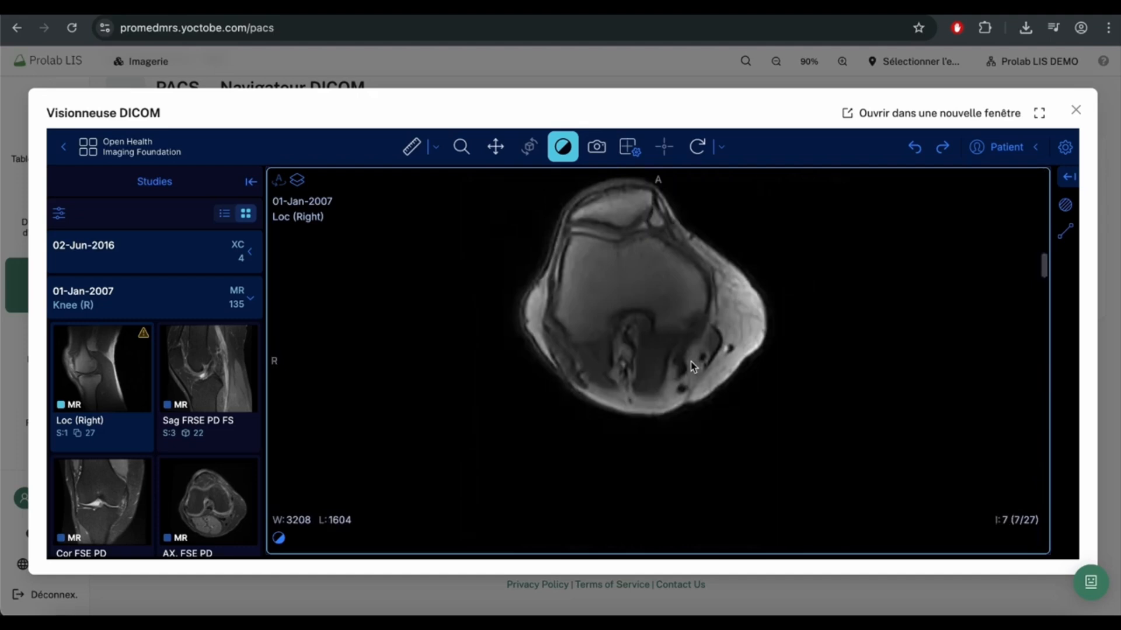
{"action": "scroll", "coordinate": [698, 334], "scroll_direction": "down", "scroll_amount": 20}
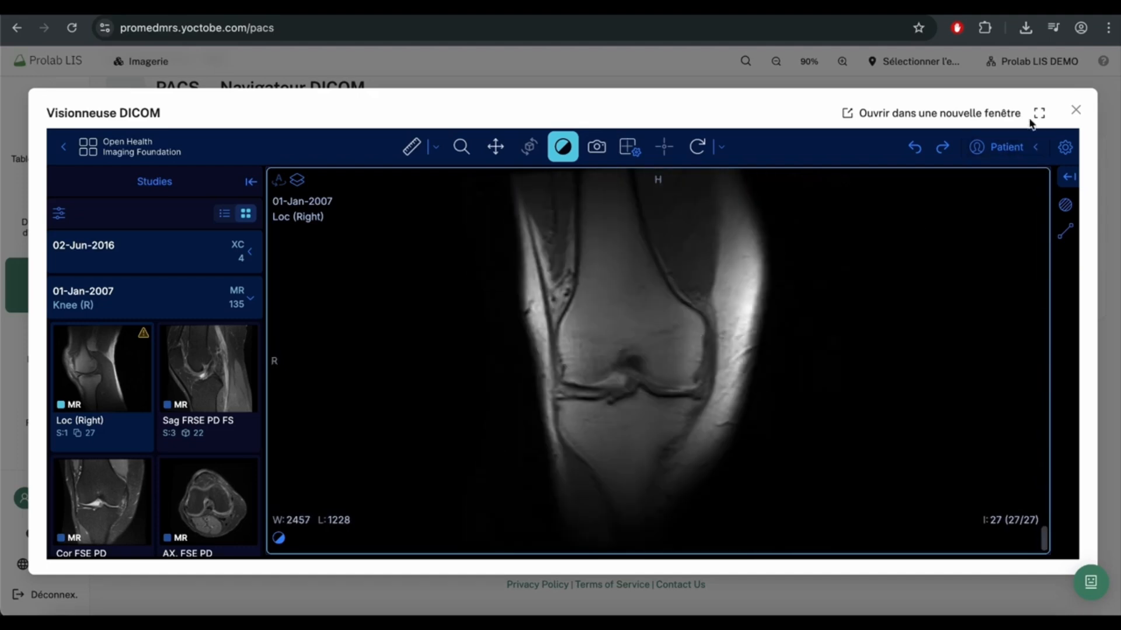
{"action": "left_click", "coordinate": [1038, 114]}
{"action": "scroll", "coordinate": [808, 347], "scroll_direction": "up", "scroll_amount": 20}
{"action": "scroll", "coordinate": [808, 347], "scroll_direction": "down", "scroll_amount": 20}
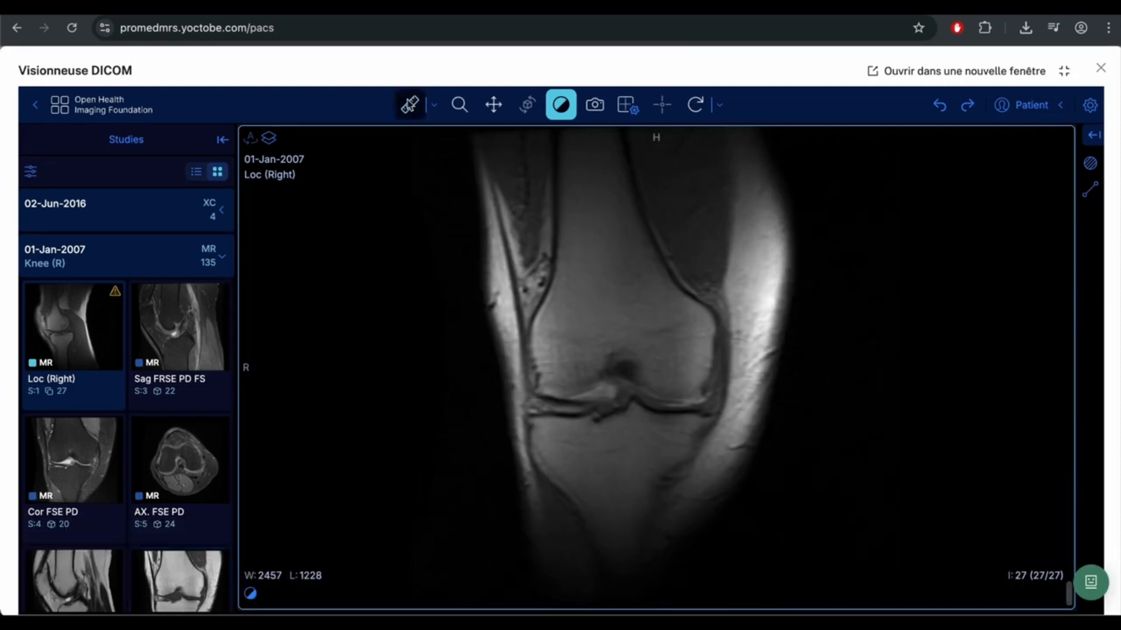
Step: Draw a length measurement over the femur on slice 27, enable measurement tracking for the series, and show the measurements list
{"action": "left_click", "coordinate": [410, 105]}
{"action": "left_click_drag", "start_coordinate": [723, 324], "coordinate": [609, 268]}
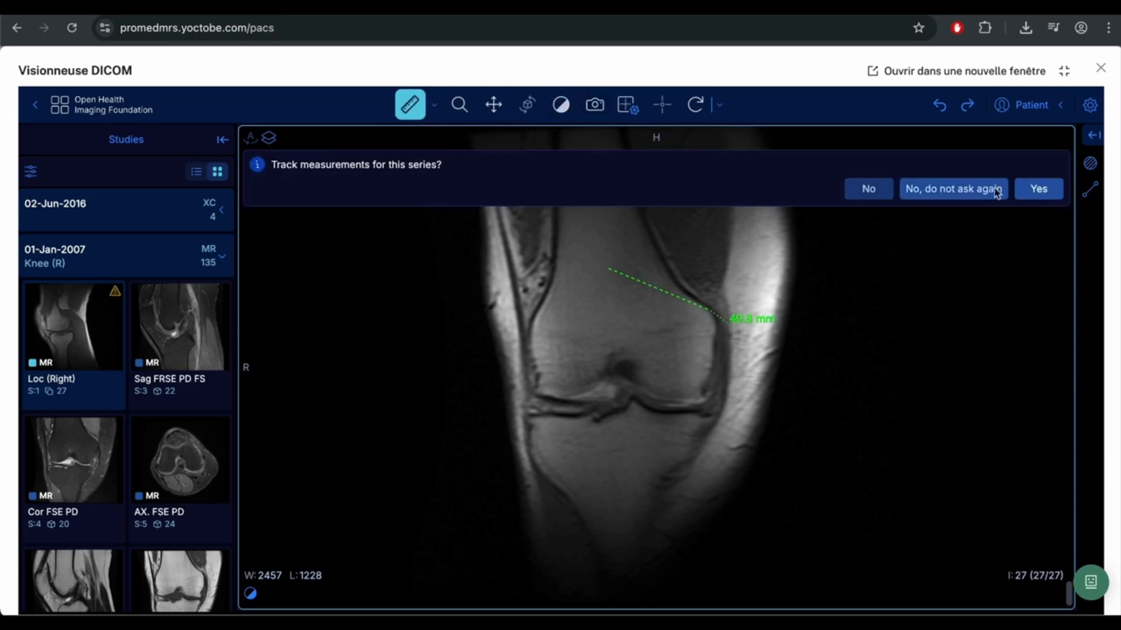
{"action": "left_click", "coordinate": [1032, 195]}
{"action": "left_click", "coordinate": [1090, 194]}
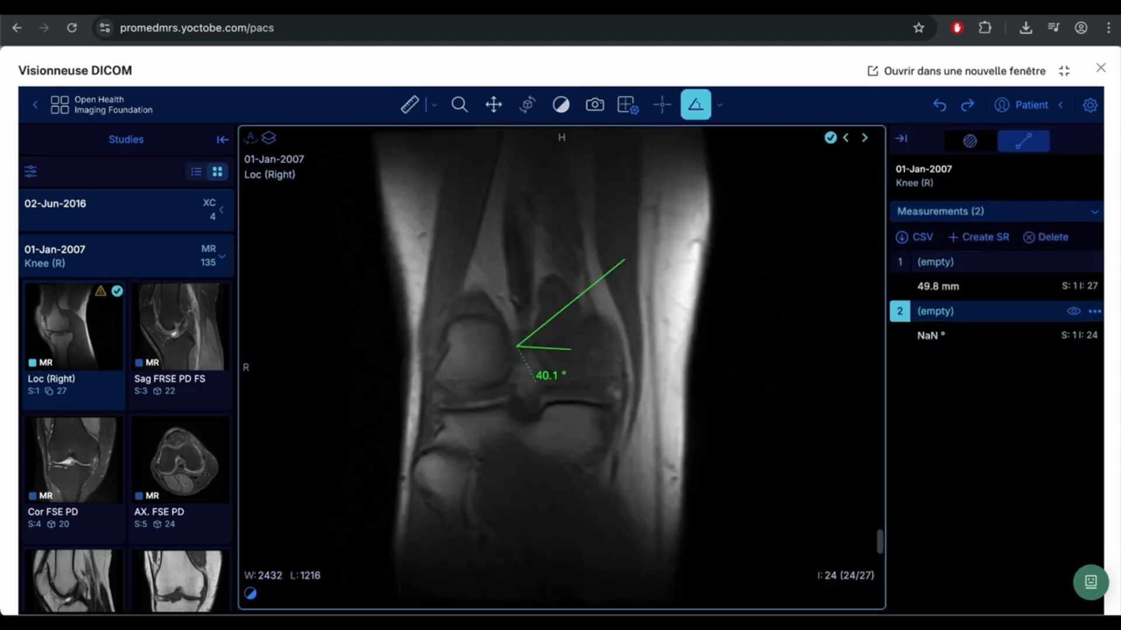
Step: Place an angle and a Cobb angle measurement on slice 24 of the Loc (Right) series
{"action": "left_click", "coordinate": [653, 354]}
{"action": "left_click", "coordinate": [719, 105]}
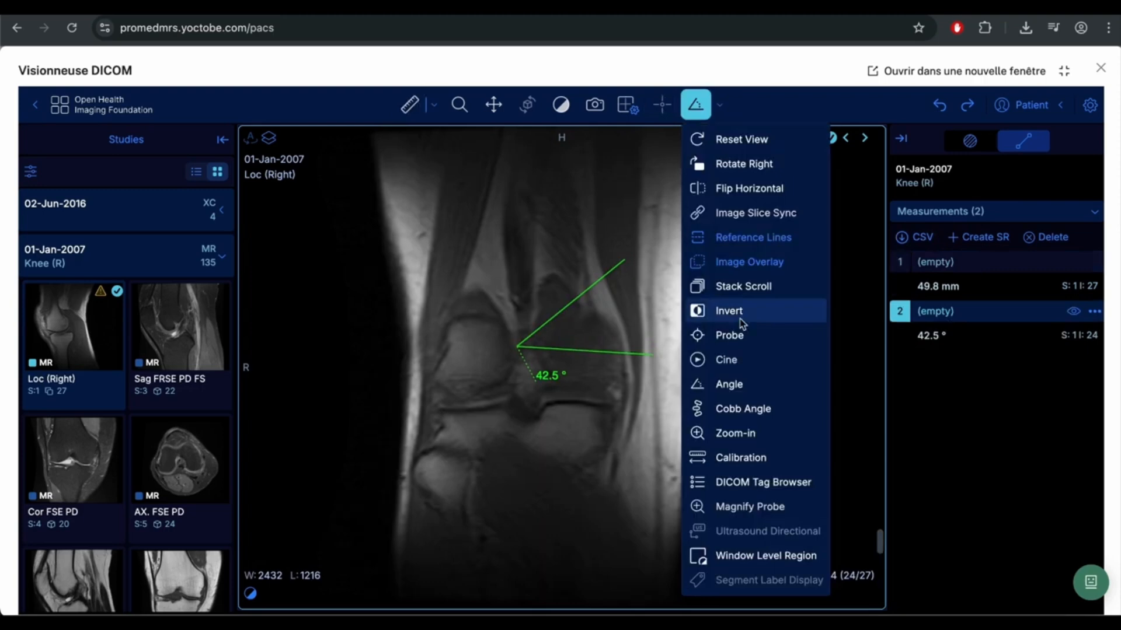
{"action": "left_click", "coordinate": [747, 407]}
{"action": "left_click_drag", "start_coordinate": [468, 248], "coordinate": [554, 237]}
{"action": "left_click_drag", "start_coordinate": [514, 280], "coordinate": [539, 239]}
Step: Draw a calibration line across the knee joint on slice 24 and save its calibration value as 124.02
{"action": "left_click", "coordinate": [716, 104]}
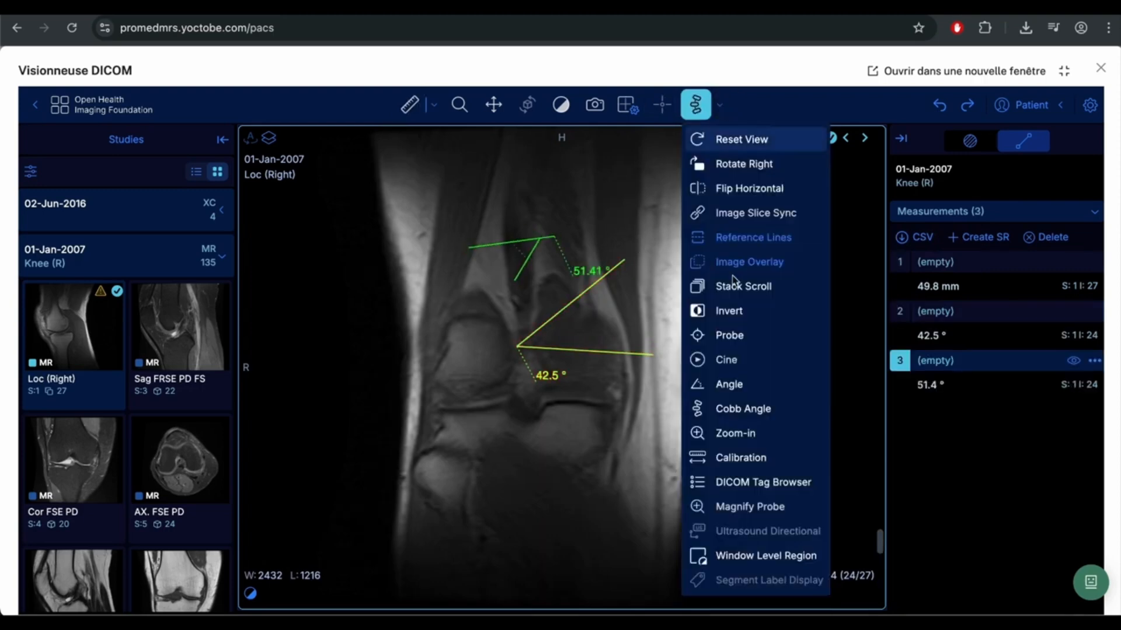
{"action": "left_click", "coordinate": [743, 456]}
{"action": "left_click_drag", "start_coordinate": [412, 404], "coordinate": [682, 405]}
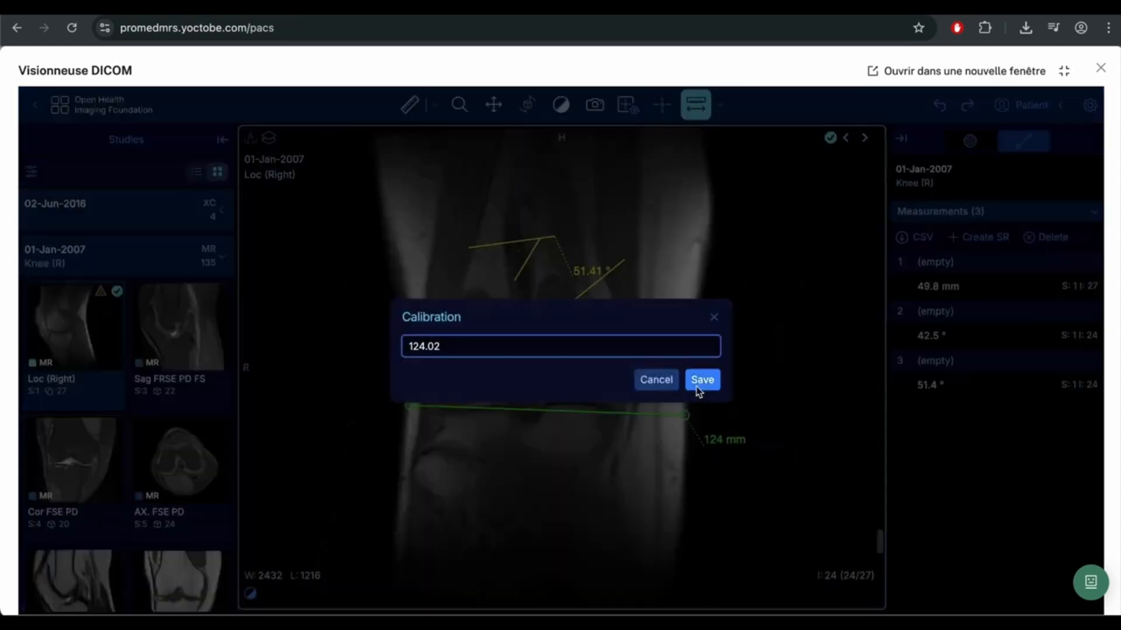
{"action": "left_click", "coordinate": [702, 380]}
{"action": "left_click", "coordinate": [719, 105]}
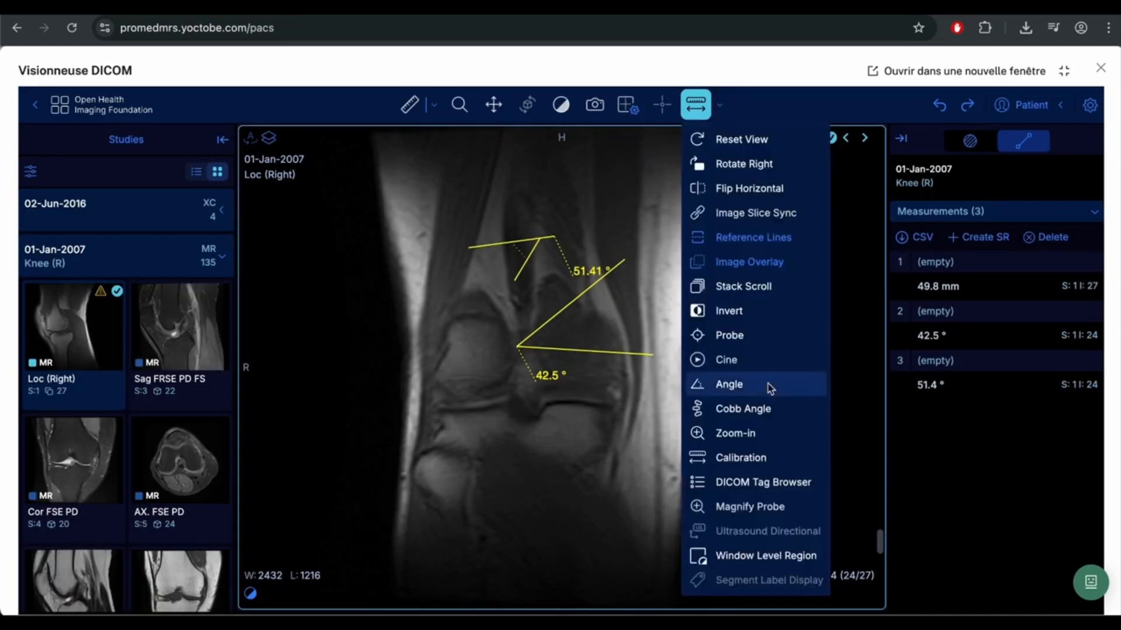
Step: Set the DICOM viewer's language to French in the user preferences and save them
{"action": "left_click", "coordinate": [1090, 105]}
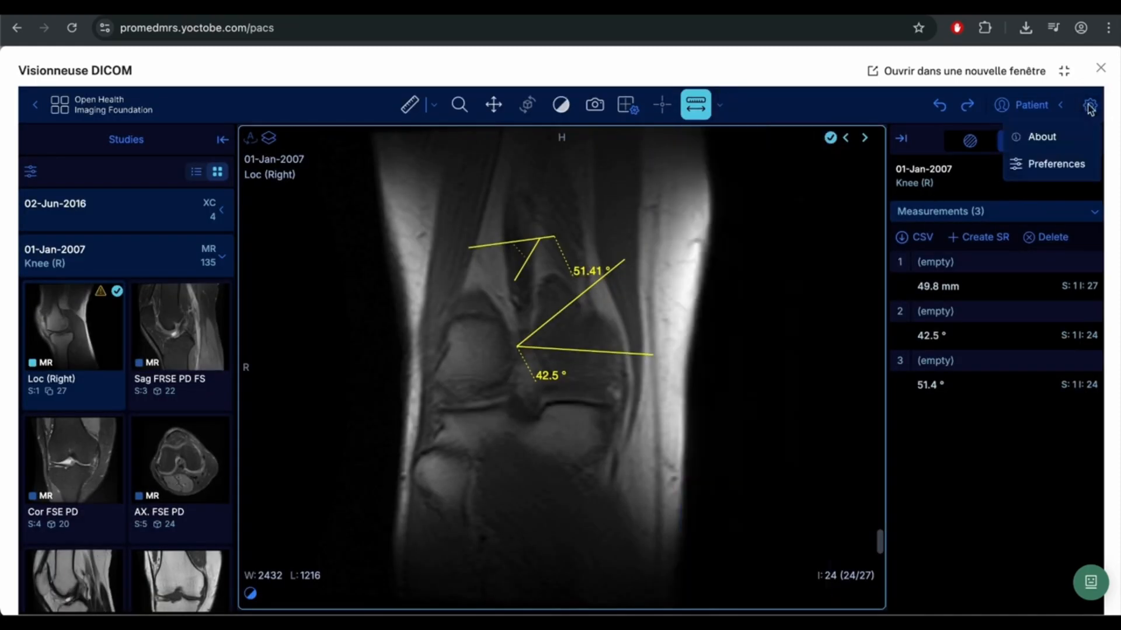
{"action": "left_click", "coordinate": [1051, 164]}
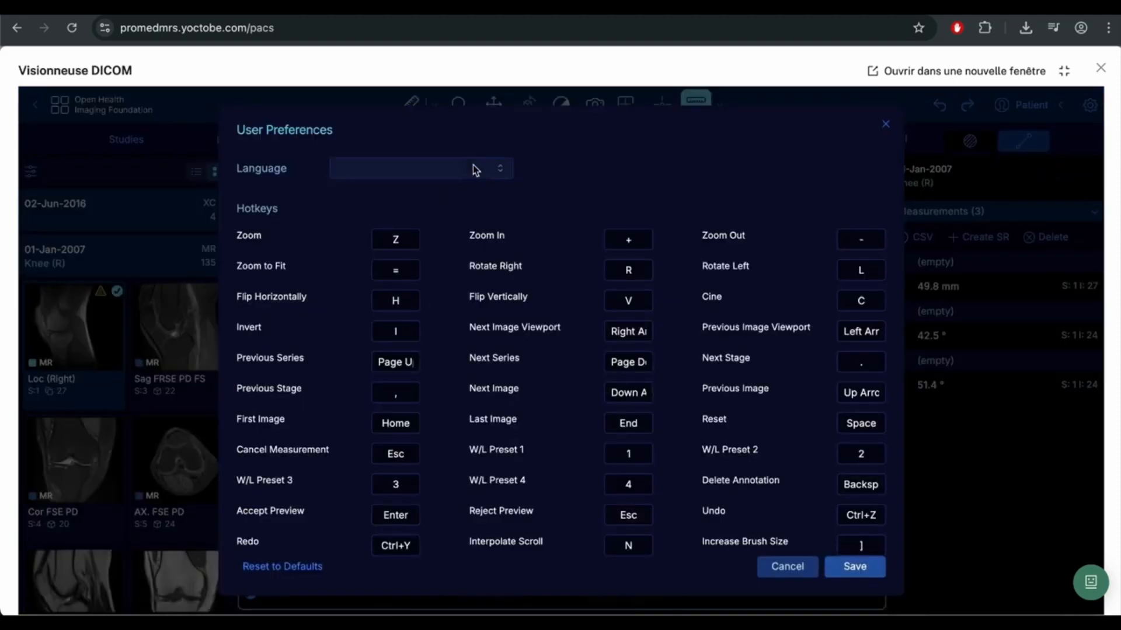
{"action": "left_click", "coordinate": [475, 169]}
{"action": "left_click", "coordinate": [438, 302]}
{"action": "left_click", "coordinate": [858, 569]}
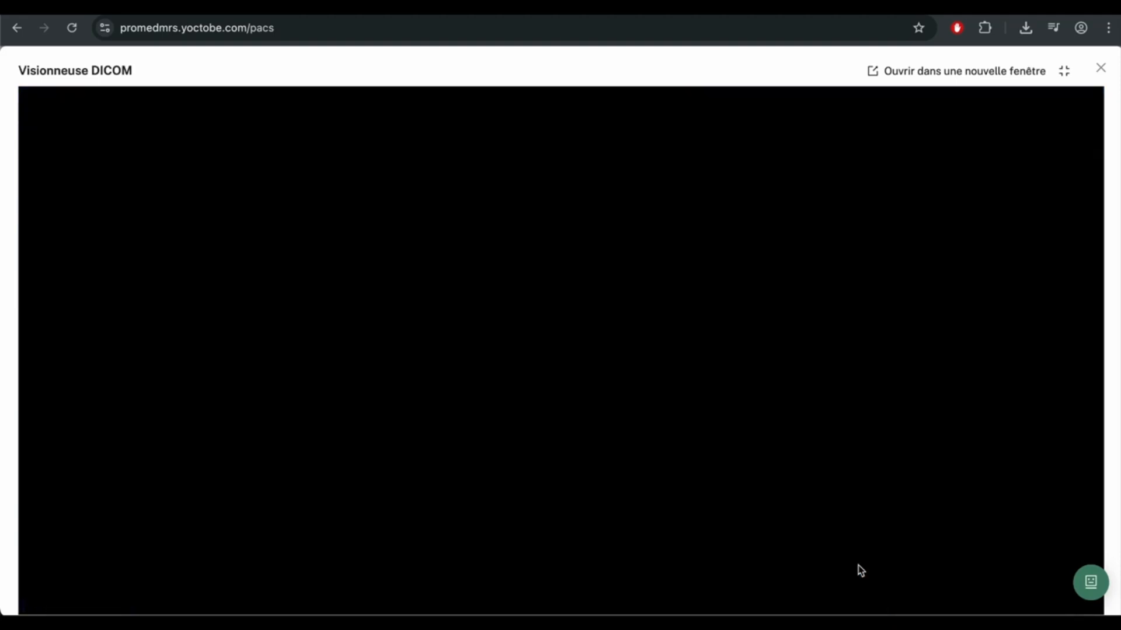
Step: Zoom the Loc (Right) series to about 1.86x with the Zoom tool and inspect its slices
{"action": "scroll", "coordinate": [600, 286], "scroll_direction": "down", "scroll_amount": 20}
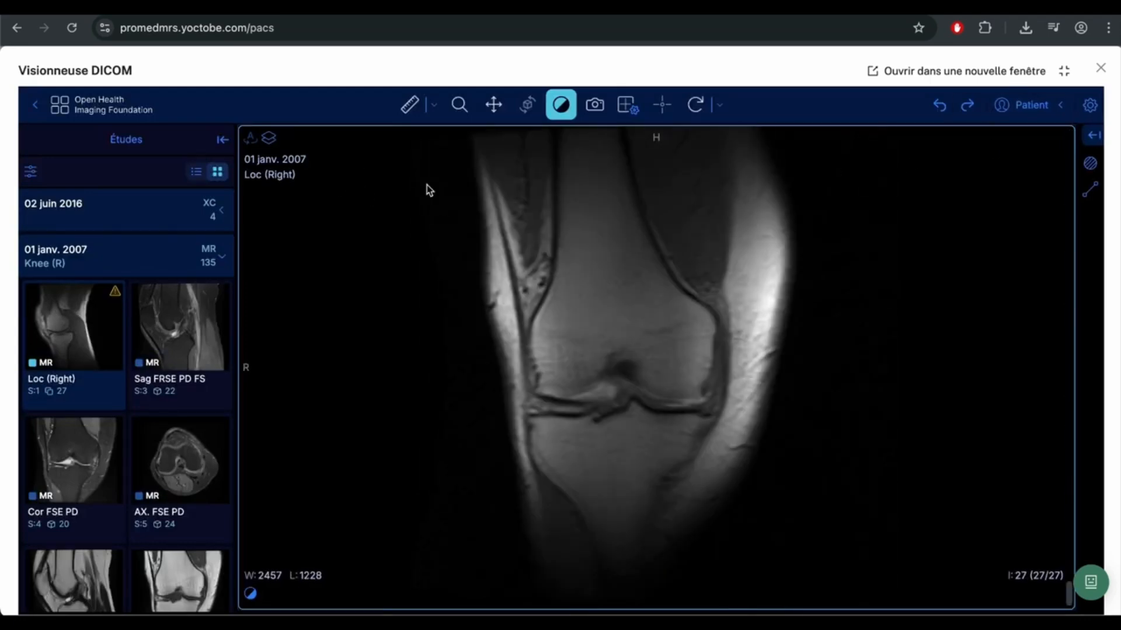
{"action": "left_click", "coordinate": [460, 105]}
{"action": "left_click_drag", "start_coordinate": [665, 302], "coordinate": [788, 362]}
{"action": "scroll", "coordinate": [788, 359], "scroll_direction": "up", "scroll_amount": 7}
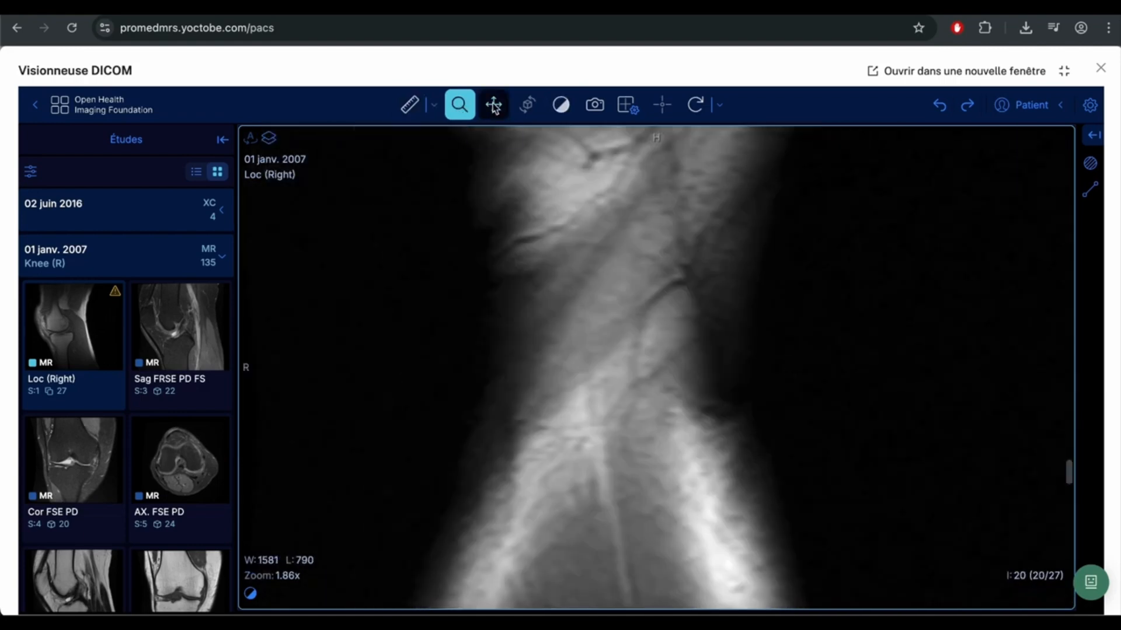
{"action": "left_click", "coordinate": [721, 106]}
{"action": "left_click", "coordinate": [451, 307]}
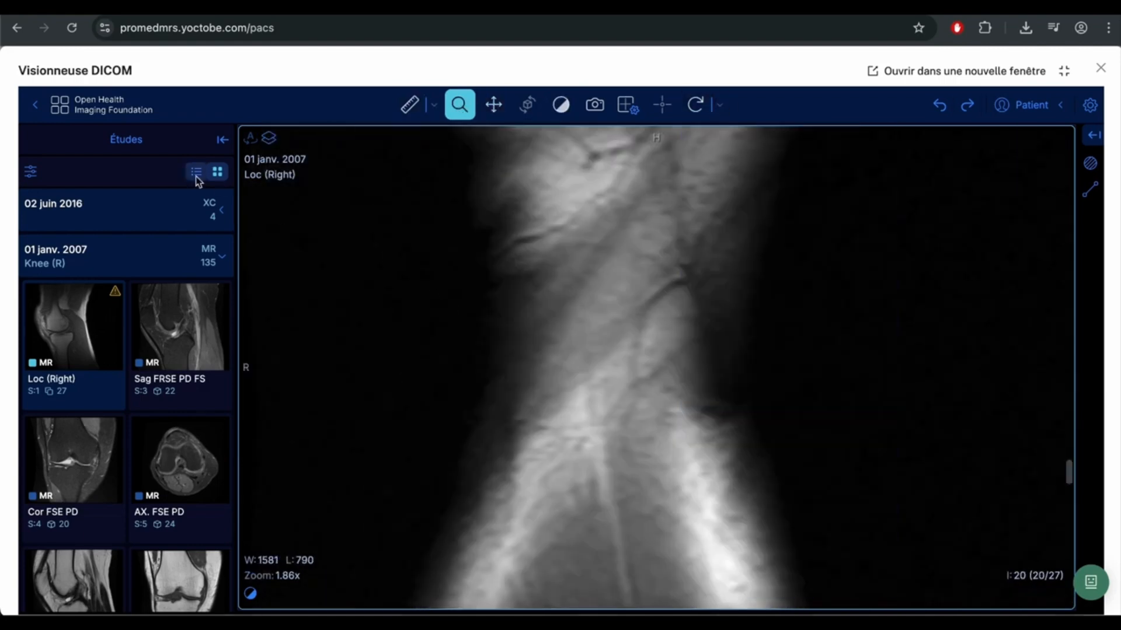
Step: Show the knee study's series as a list and examine the Loc (Right) metadata in the DICOM Tag Browser
{"action": "left_click", "coordinate": [196, 172]}
{"action": "right_click", "coordinate": [146, 300]}
{"action": "left_click", "coordinate": [211, 300]}
{"action": "left_click", "coordinate": [217, 296]}
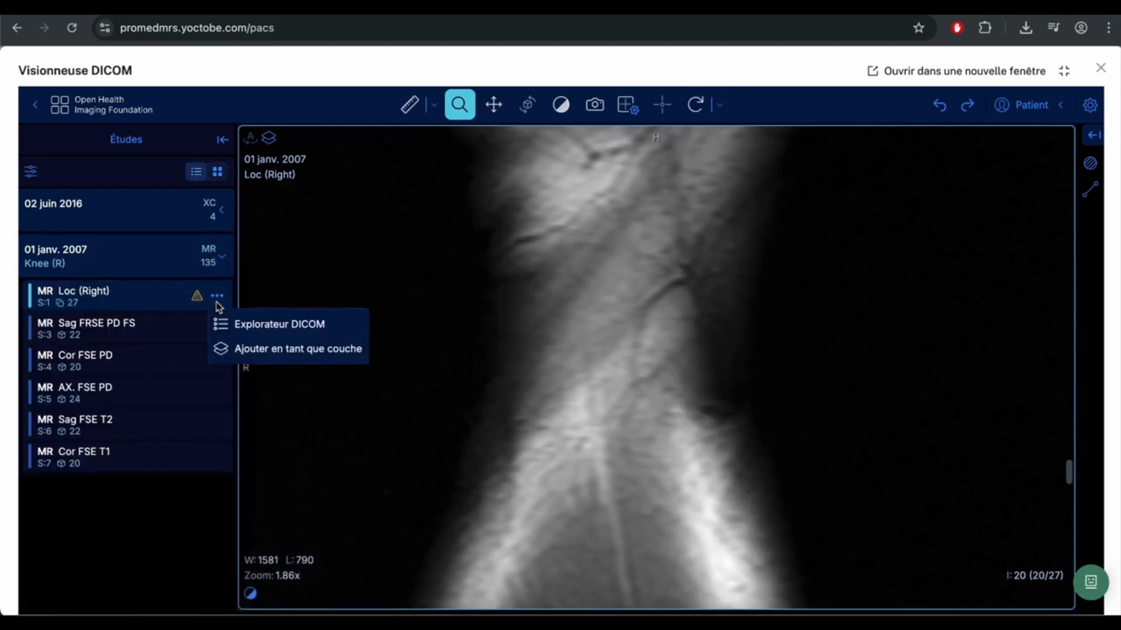
{"action": "left_click", "coordinate": [243, 326]}
{"action": "scroll", "coordinate": [401, 322], "scroll_direction": "down", "scroll_amount": 12}
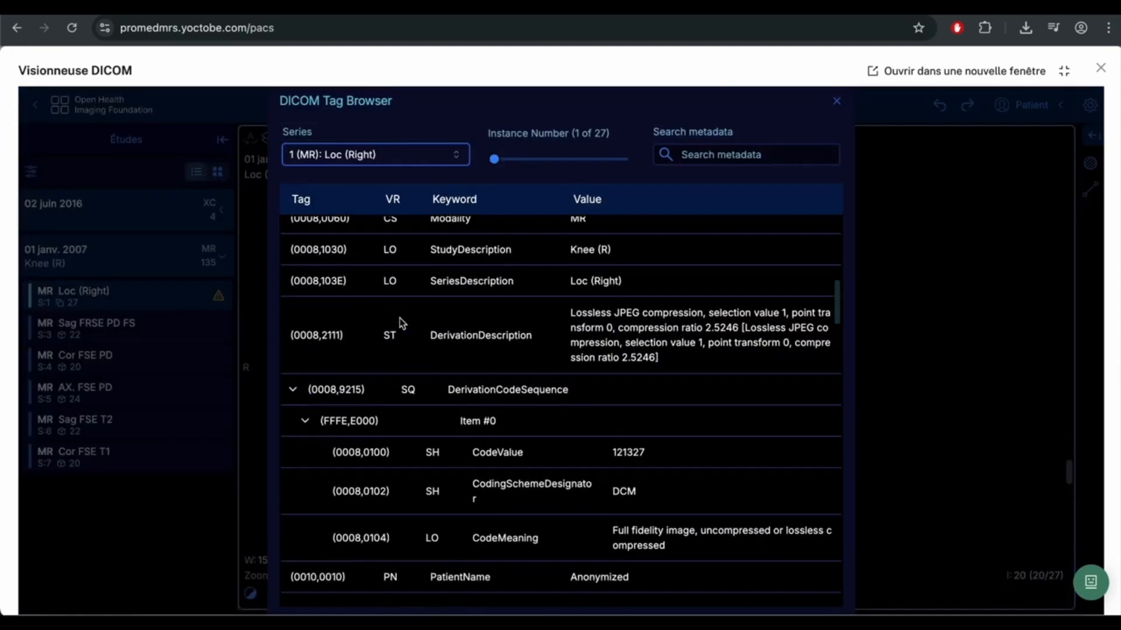
{"action": "scroll", "coordinate": [402, 324], "scroll_direction": "down", "scroll_amount": 15}
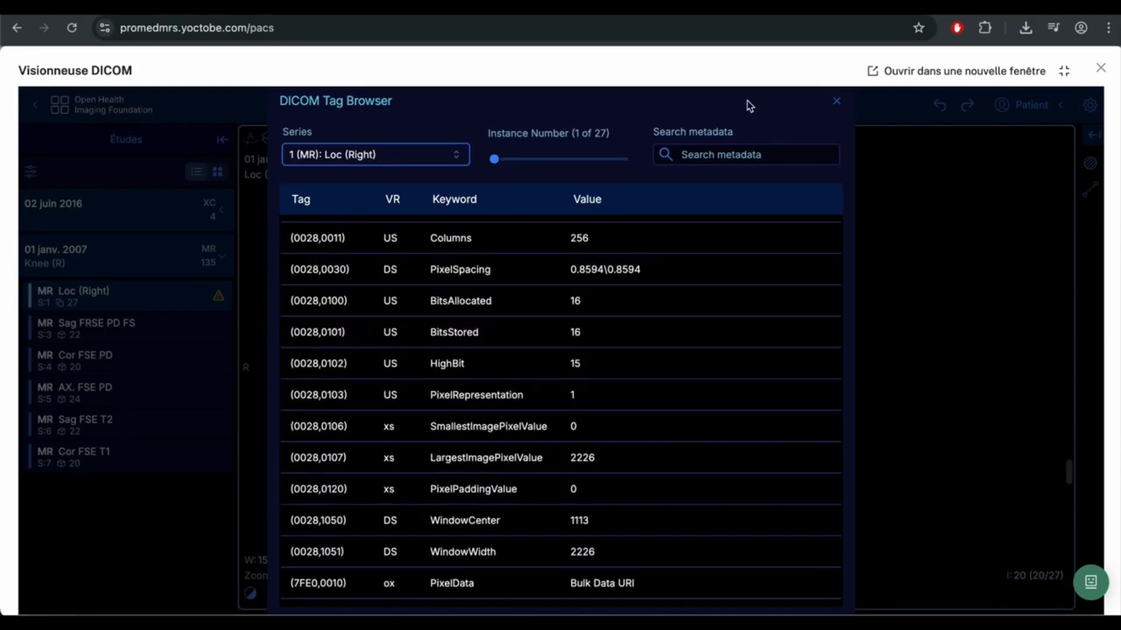
{"action": "left_click", "coordinate": [837, 102]}
Step: Close the DICOM viewer and review the series of the 2007-01-01 MR study in the study browser
{"action": "scroll", "coordinate": [986, 261], "scroll_direction": "up", "scroll_amount": 16}
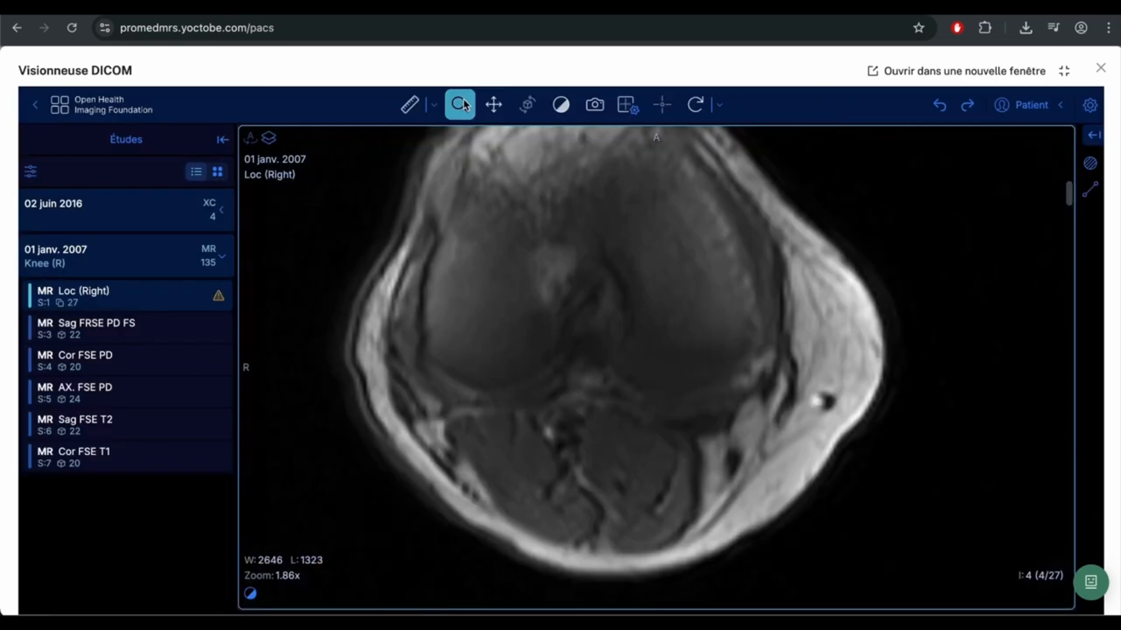
{"action": "left_click", "coordinate": [1100, 69]}
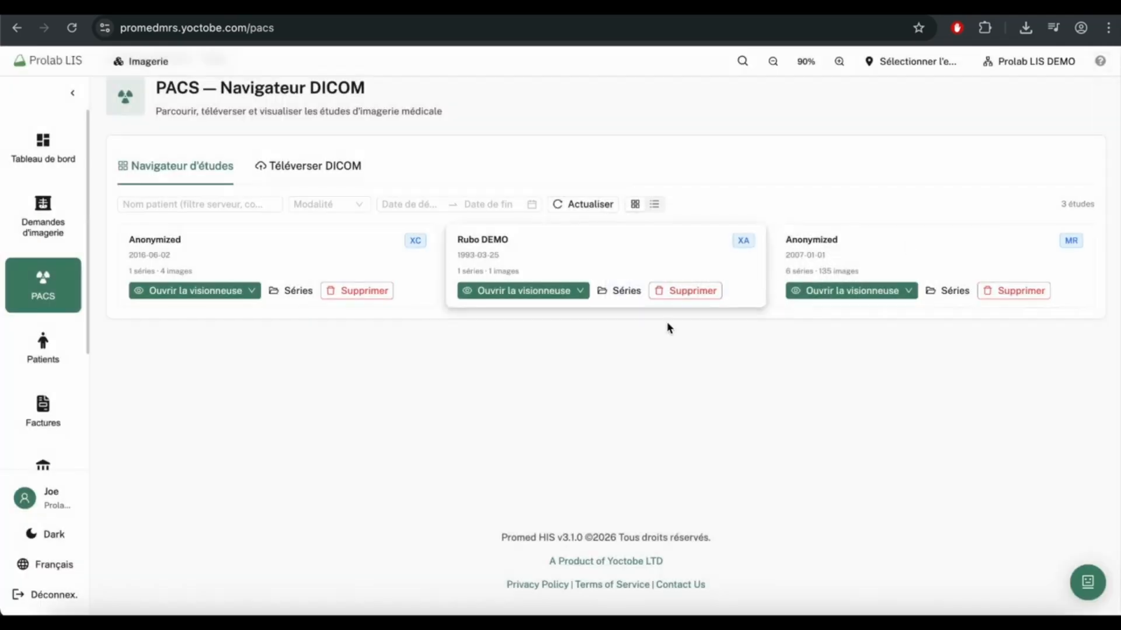
{"action": "left_click", "coordinate": [949, 299]}
{"action": "scroll", "coordinate": [919, 362], "scroll_direction": "right", "scroll_amount": 10}
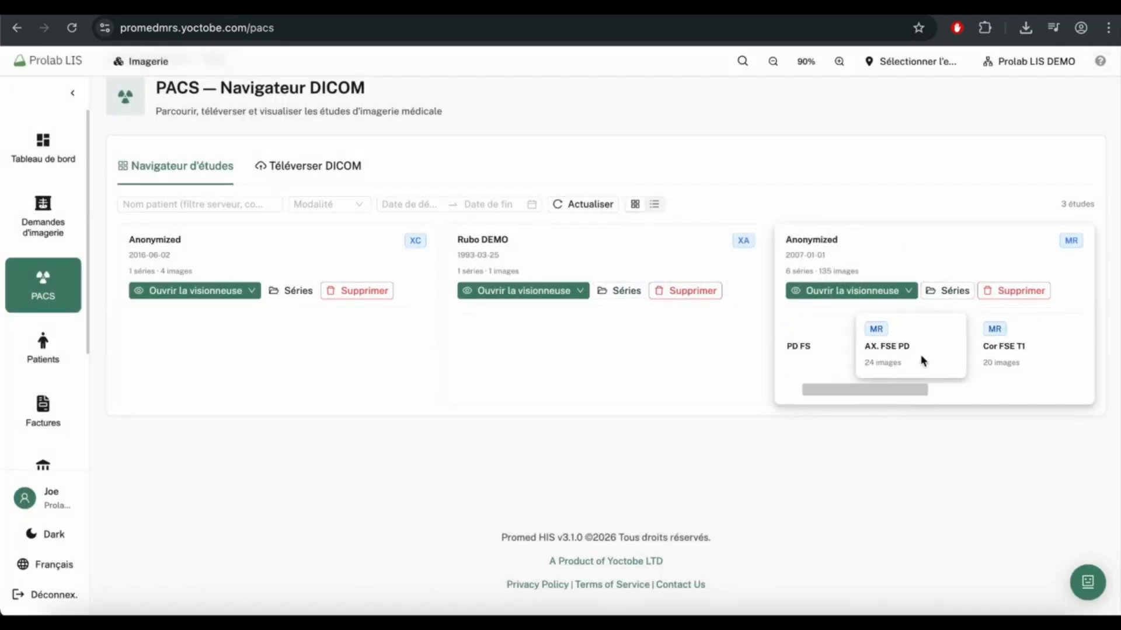
{"action": "scroll", "coordinate": [921, 359], "scroll_direction": "left", "scroll_amount": 10}
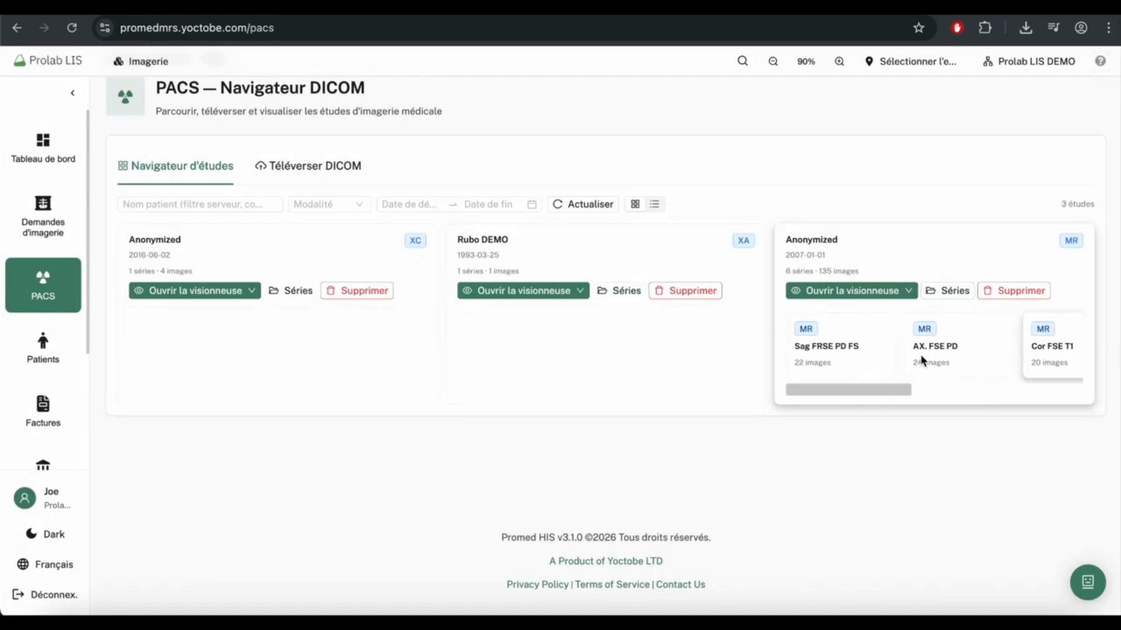
{"action": "scroll", "coordinate": [922, 358], "scroll_direction": "right", "scroll_amount": 6}
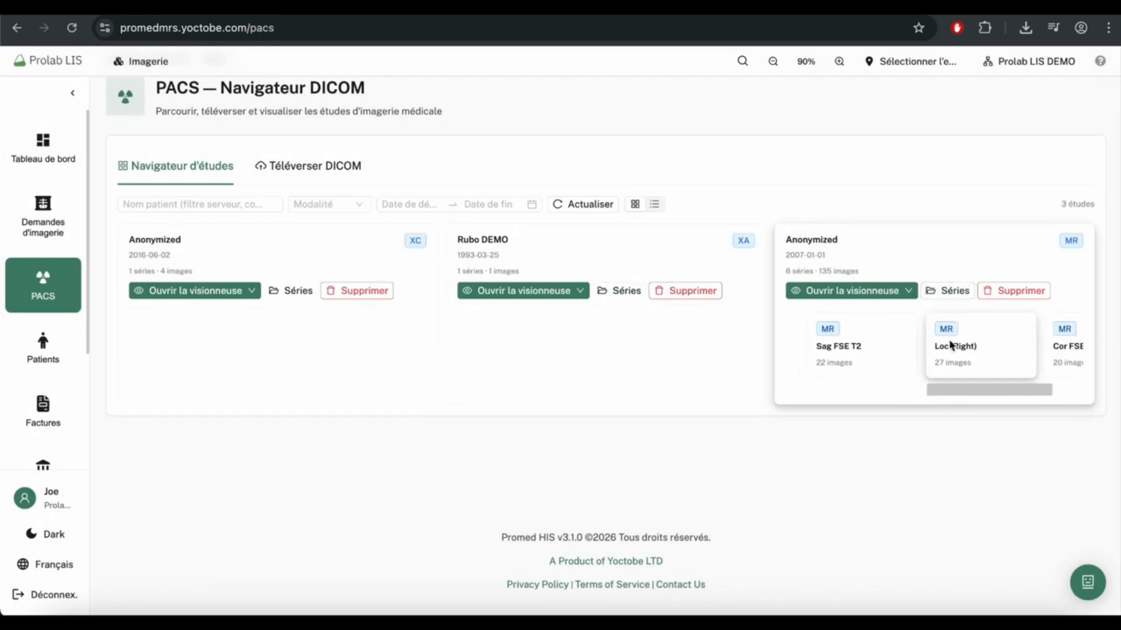
Step: Filter the PACS studies by modality CT, and change the modality filter to MR
{"action": "left_click", "coordinate": [359, 205]}
{"action": "left_click", "coordinate": [308, 255]}
{"action": "left_click", "coordinate": [353, 206]}
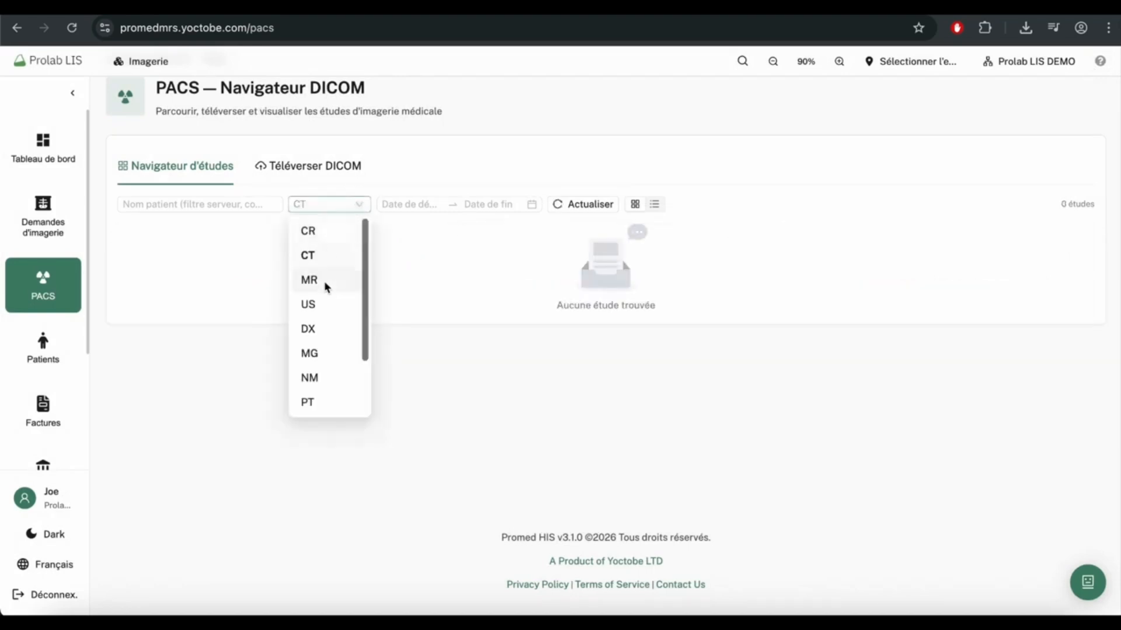
{"action": "left_click", "coordinate": [324, 280]}
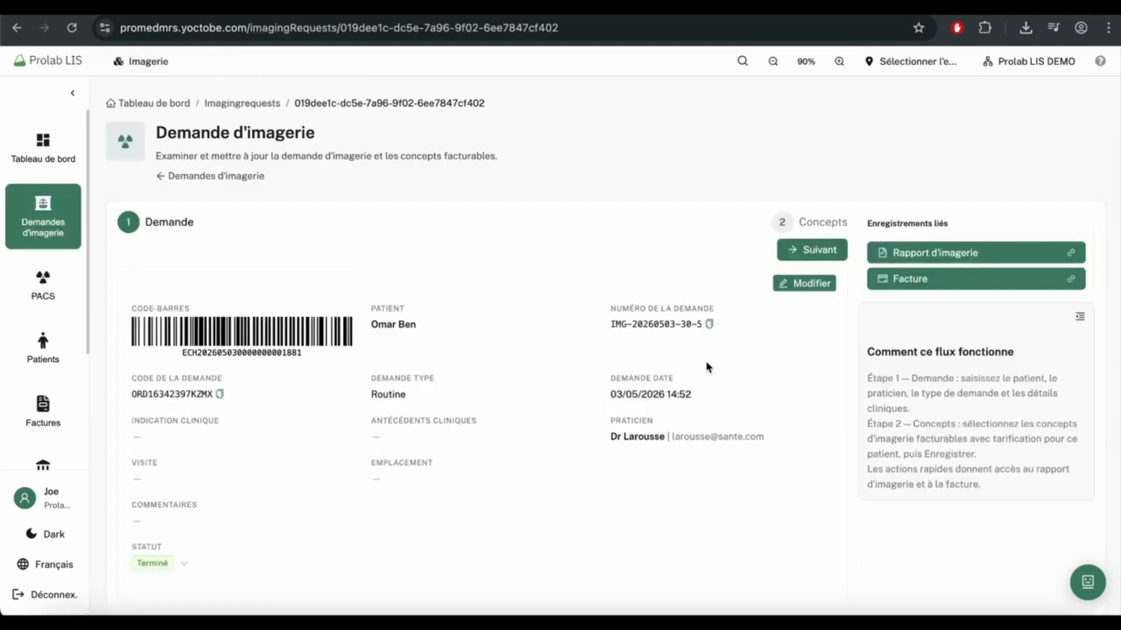
Step: Open the linked imaging report from the completed imaging request and review its contents
{"action": "left_click", "coordinate": [934, 253]}
{"action": "scroll", "coordinate": [891, 341], "scroll_direction": "down", "scroll_amount": 7}
{"action": "scroll", "coordinate": [891, 335], "scroll_direction": "down", "scroll_amount": 2}
{"action": "scroll", "coordinate": [892, 335], "scroll_direction": "up", "scroll_amount": 9}
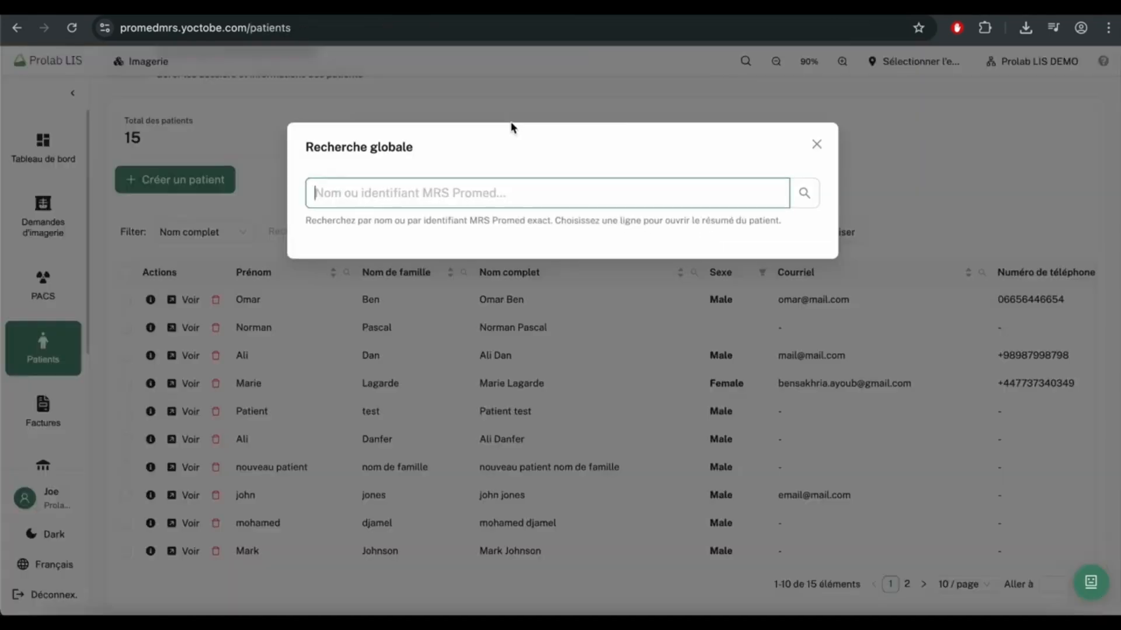
Step: Open the first patient's record from the patient list and show their imaging requests
{"action": "key", "text": "Escape"}
{"action": "left_click", "coordinate": [187, 302]}
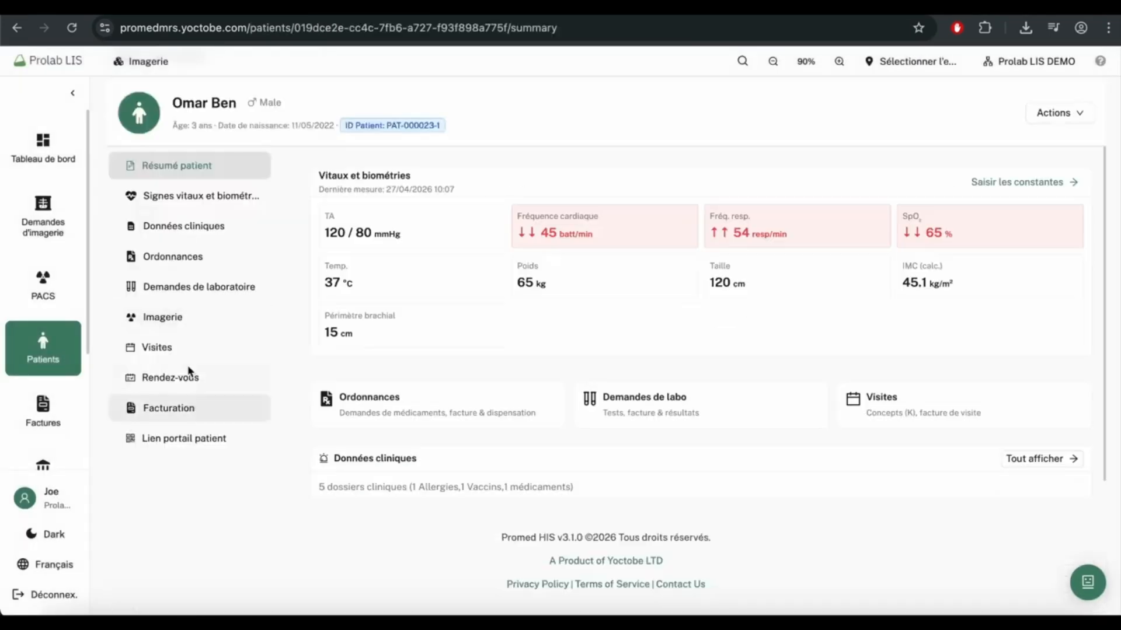
{"action": "left_click", "coordinate": [192, 323]}
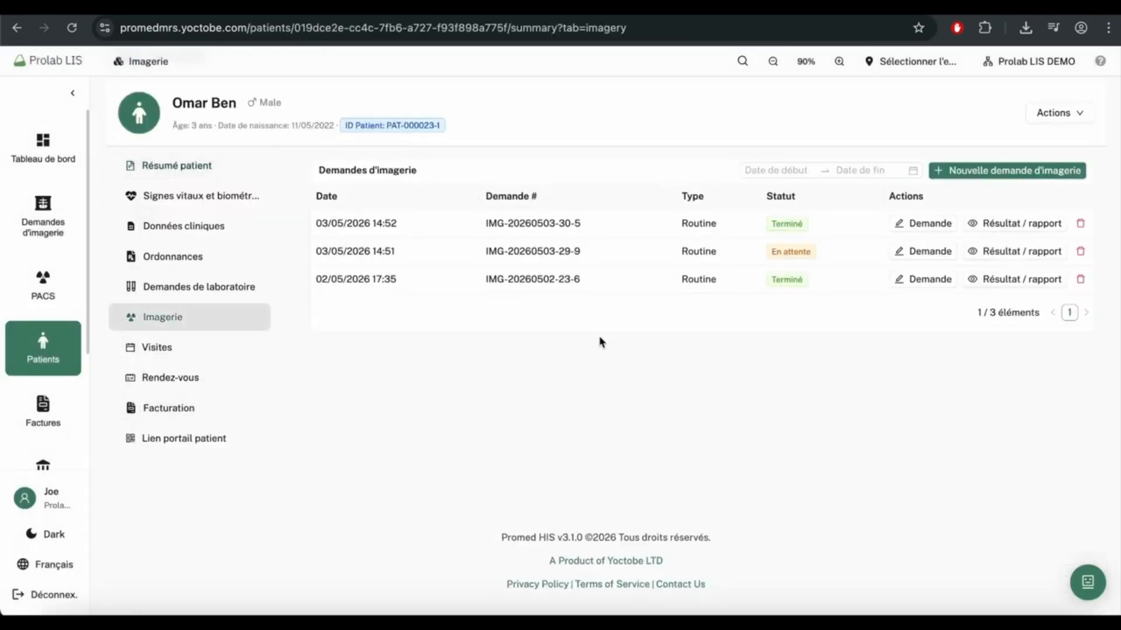
Step: Open the report of the patient's 03/05/2026 14:52 imaging request and display its print preview
{"action": "left_click", "coordinate": [1019, 224]}
{"action": "left_click", "coordinate": [1016, 212]}
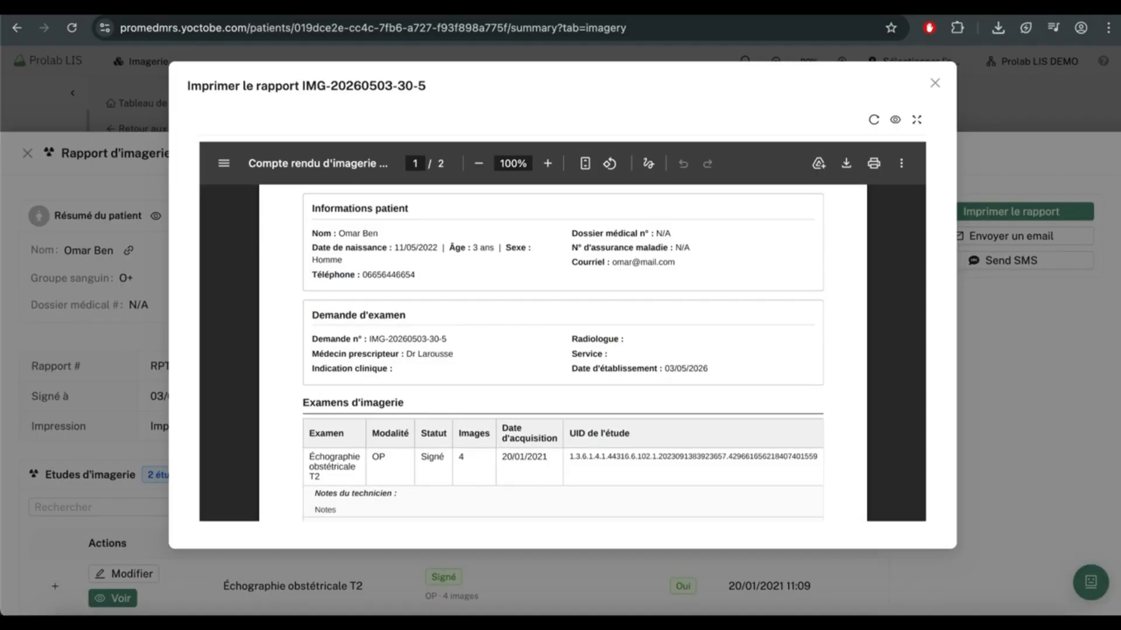